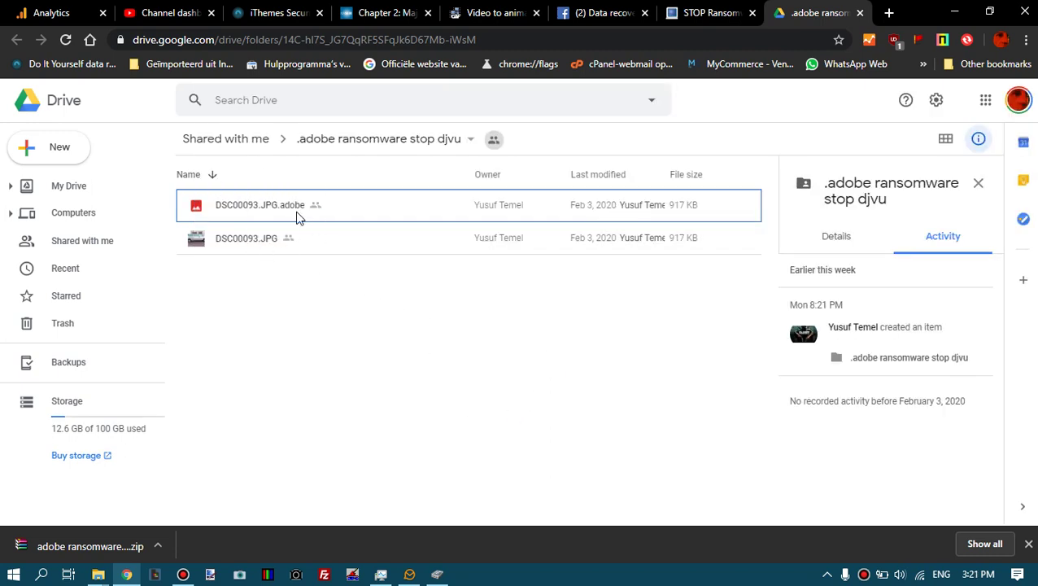
# Bring up the local zip folder and confirm DSC00093-corrupt.JPG fails to open in Photo Viewer
pyautogui.click(97, 574)
pyautogui.click(566, 529)
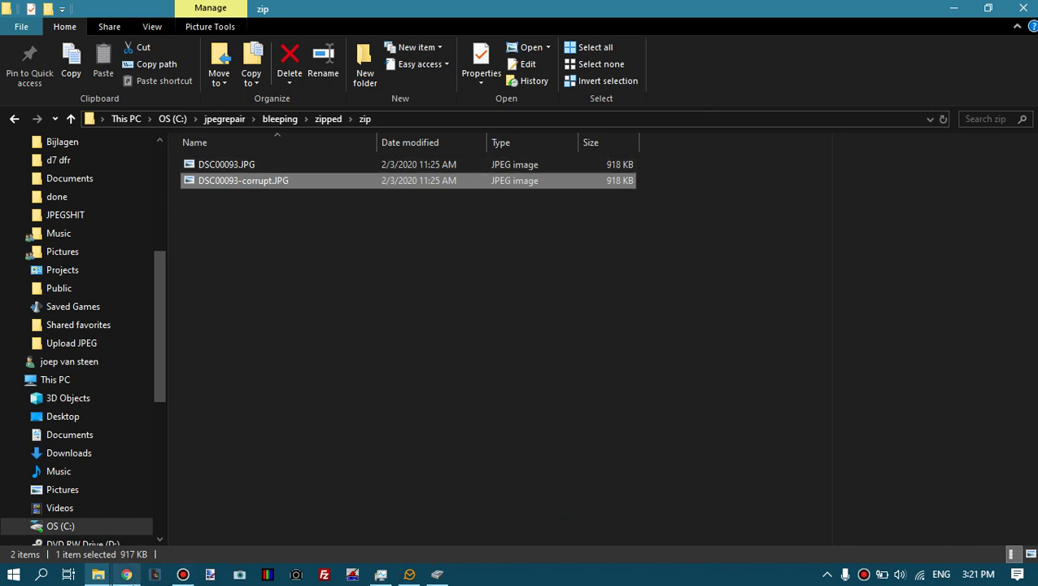
pyautogui.click(129, 577)
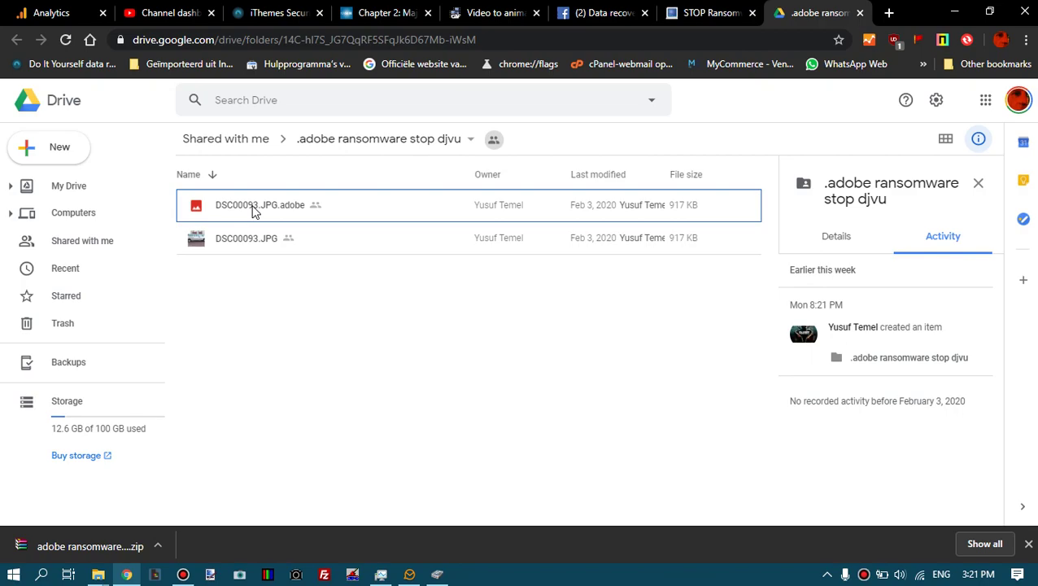
pyautogui.click(954, 11)
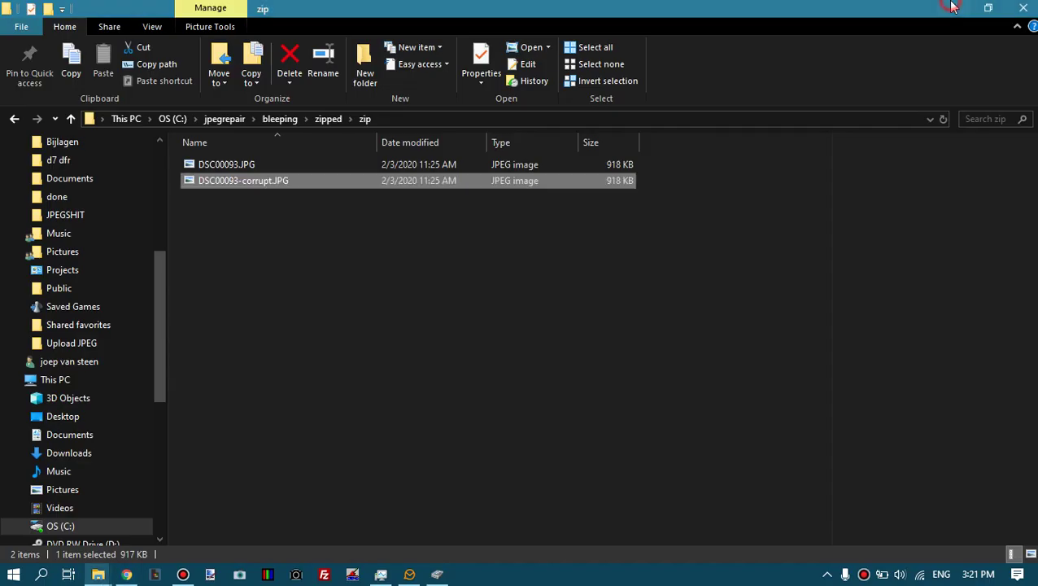
pyautogui.doubleClick(273, 181)
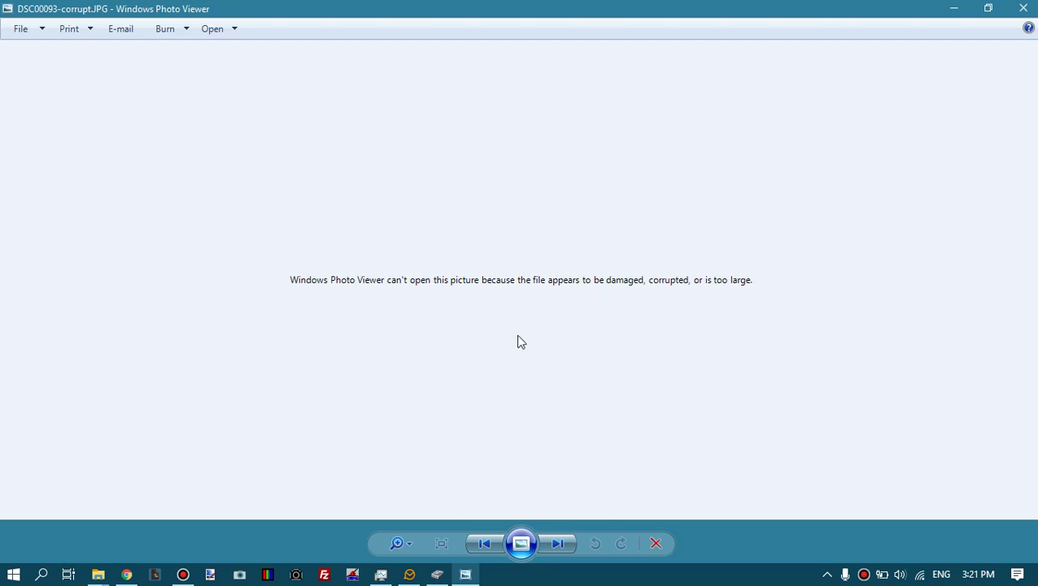
pyautogui.click(1023, 8)
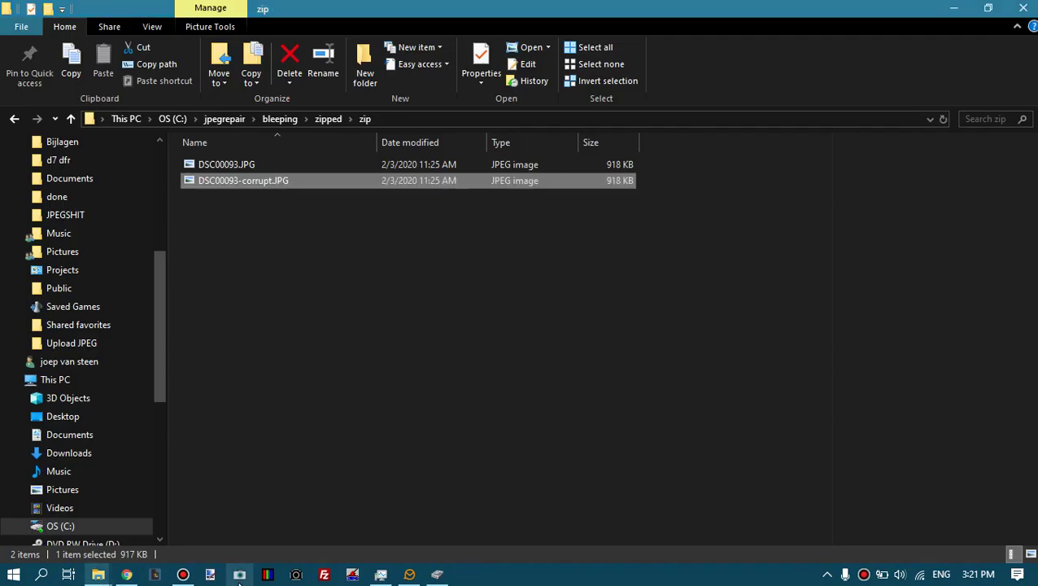
# Launch JPEG-Repair full screen and choose the Patch repair mode
pyautogui.click(266, 575)
pyautogui.click(530, 454)
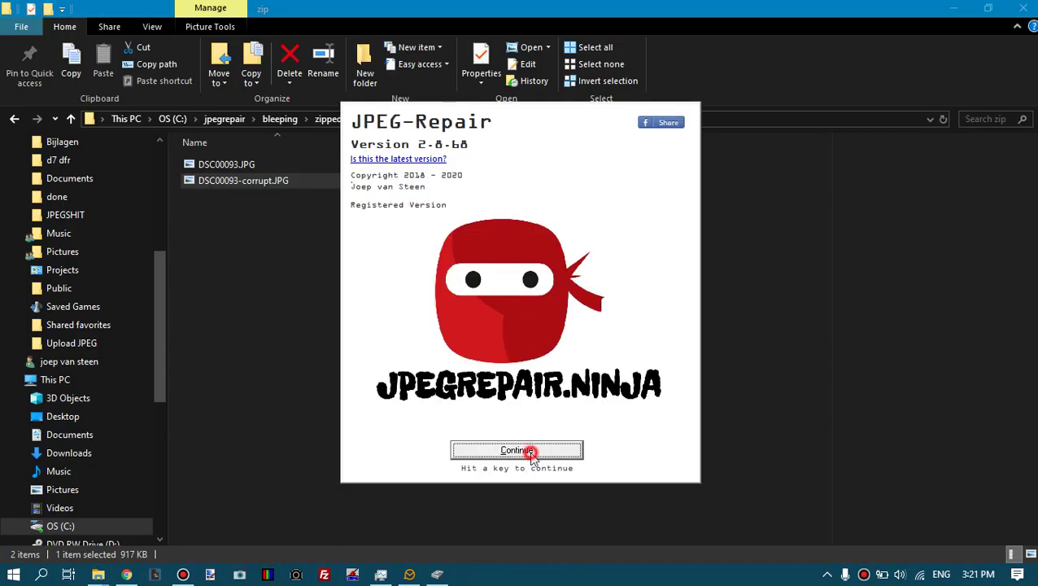
pyautogui.click(854, 59)
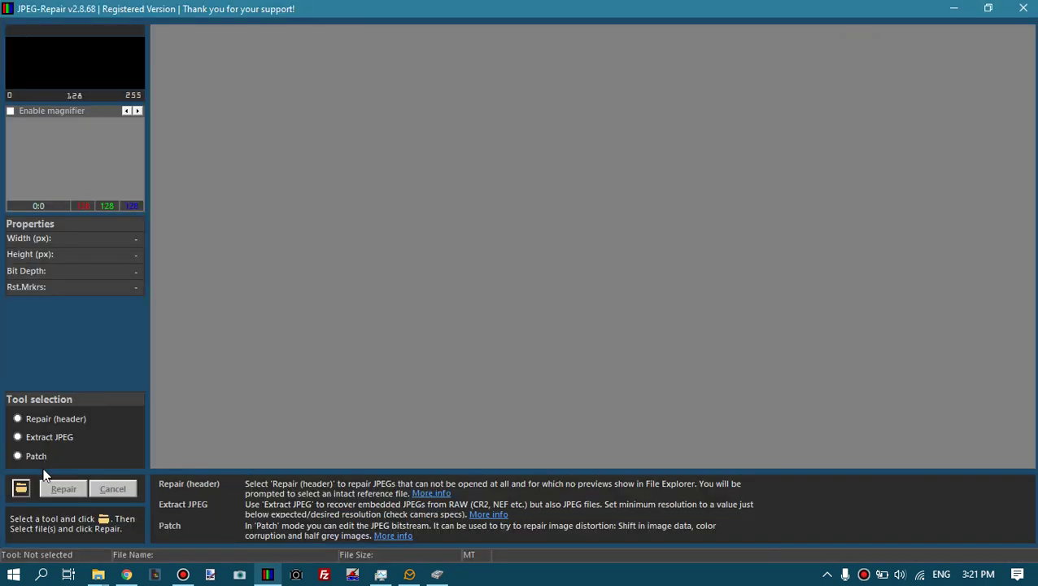
pyautogui.click(17, 456)
# Browse the corrupt-file picker to C:\jpegrepair\bleeping\zipped\zip
pyautogui.click(21, 489)
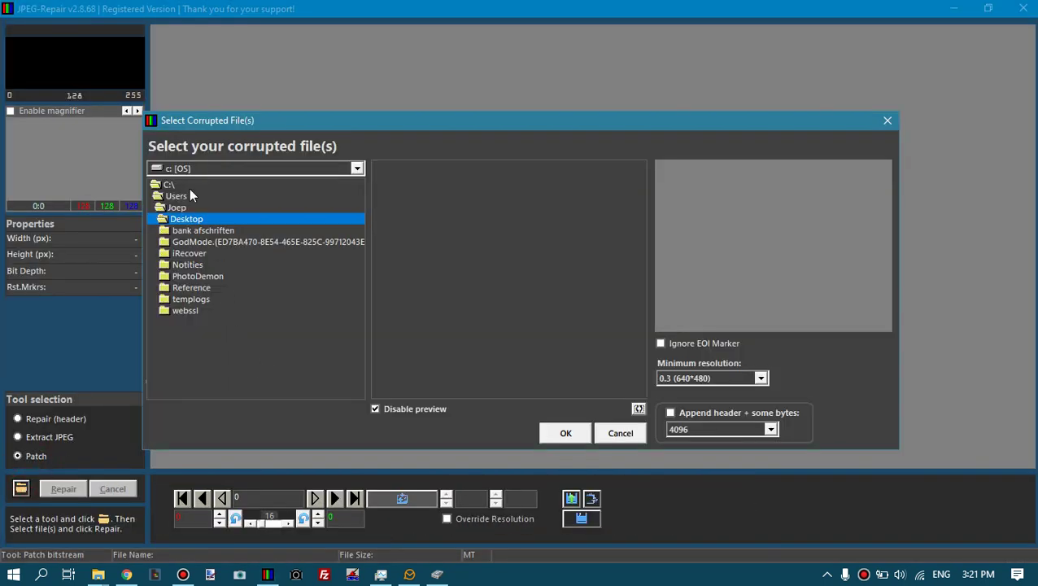
pyautogui.doubleClick(171, 185)
pyautogui.scroll(-3, 211, 284)
pyautogui.scroll(-2, 219, 326)
pyautogui.scroll(-2, 223, 343)
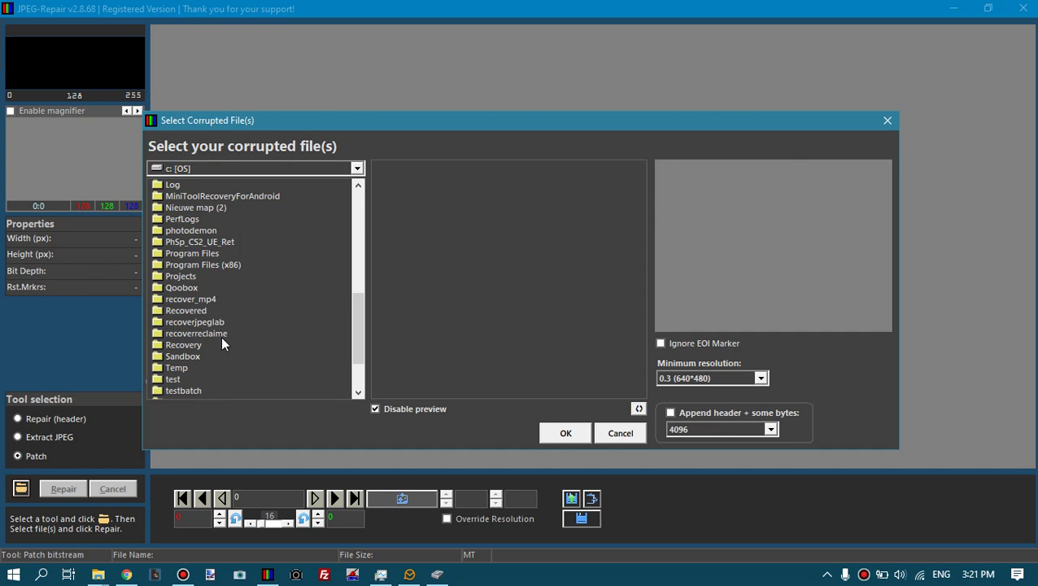
pyautogui.scroll(1, 225, 359)
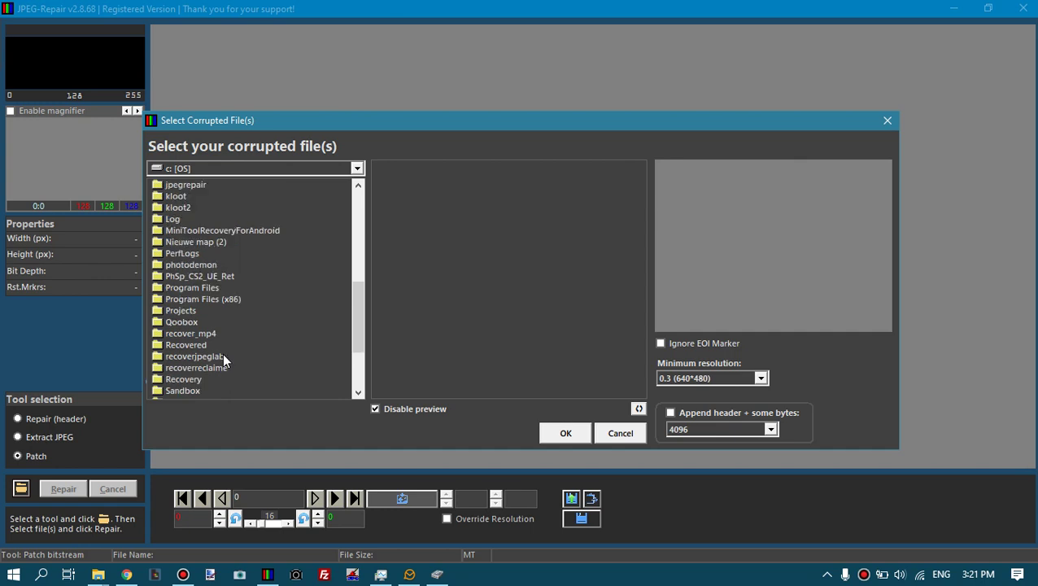
pyautogui.doubleClick(197, 186)
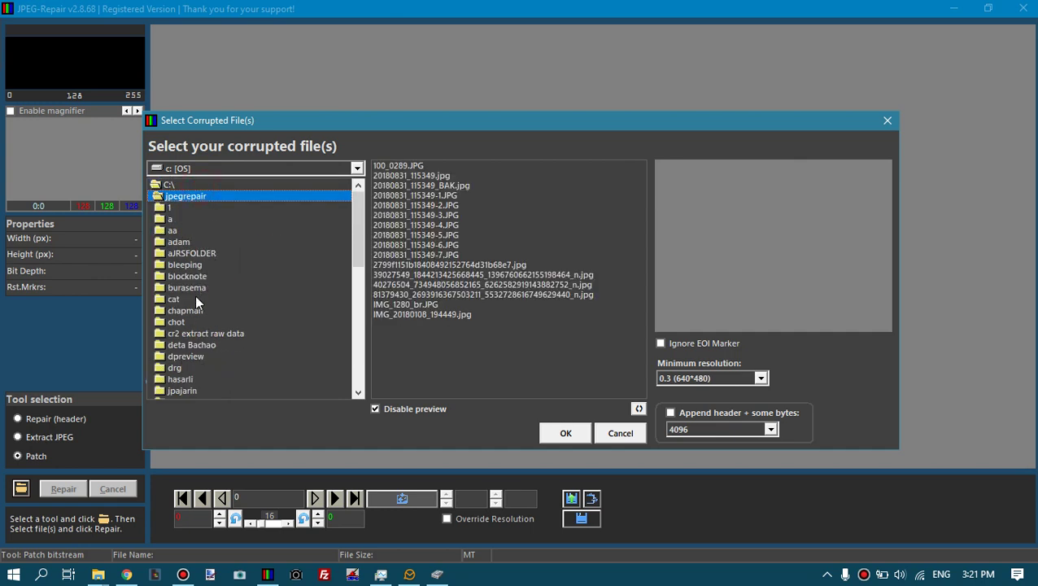
pyautogui.doubleClick(195, 265)
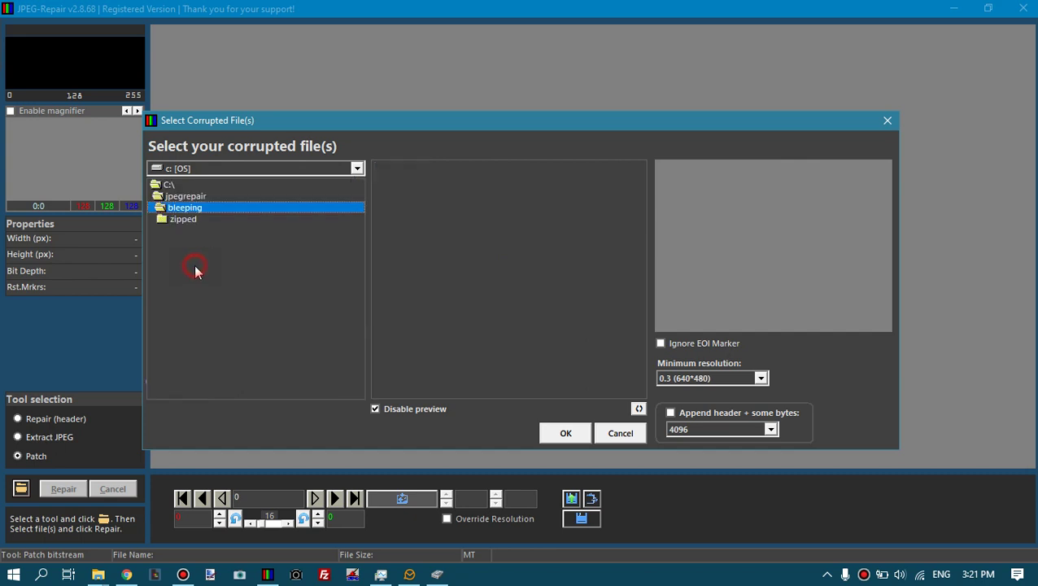
pyautogui.doubleClick(190, 220)
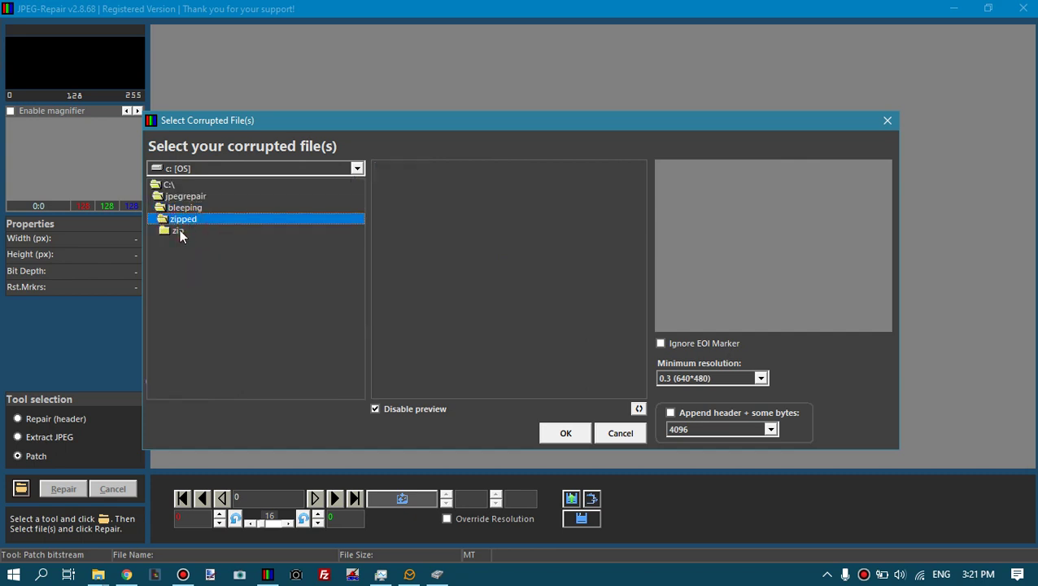
pyautogui.doubleClick(180, 231)
# Choose DSC00093-corrupt.JPG with Append header enabled, and DSC00093.JPG as the reference
pyautogui.click(446, 177)
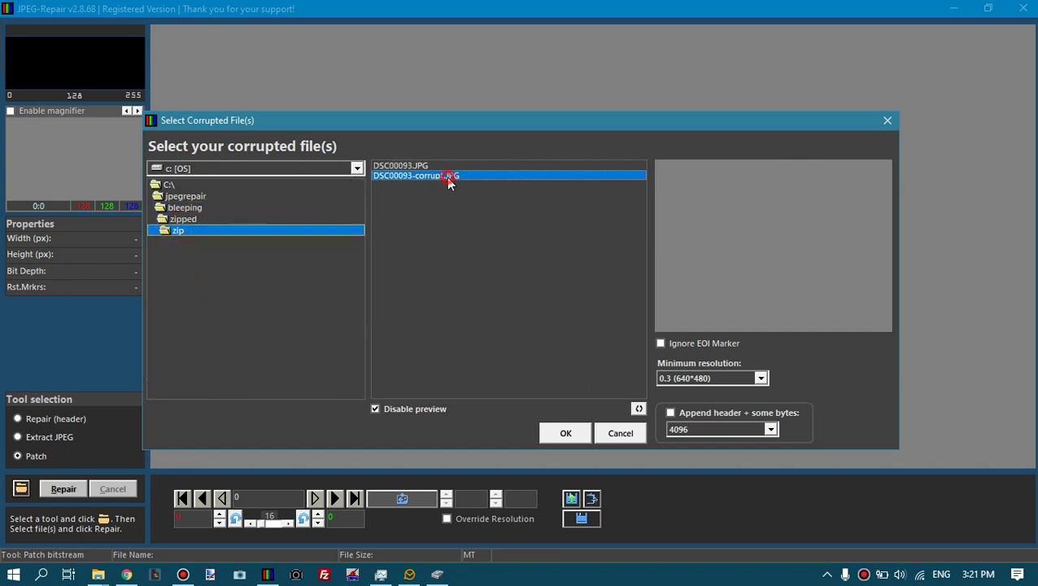
pyautogui.click(670, 413)
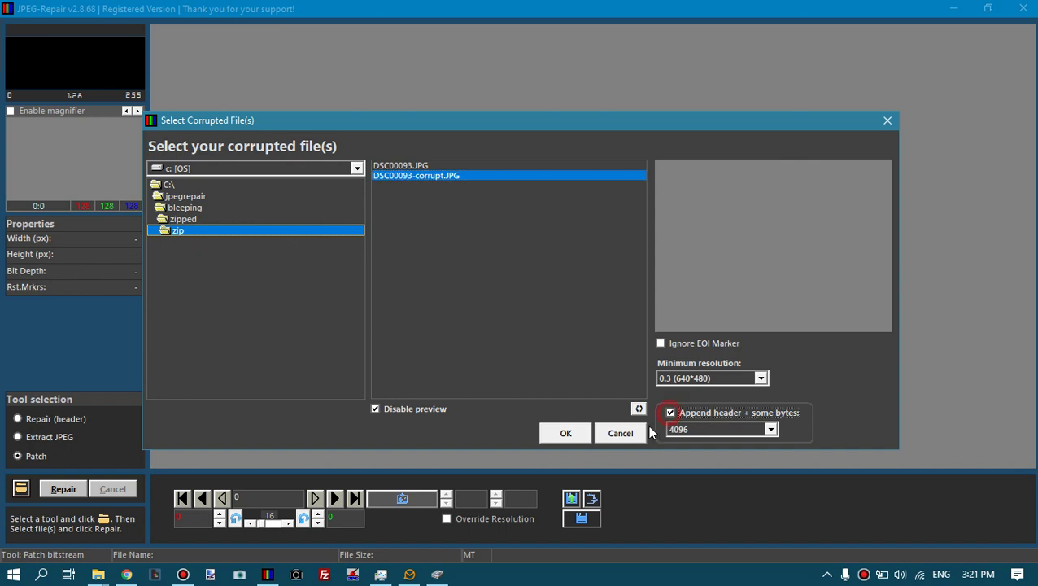
pyautogui.click(566, 433)
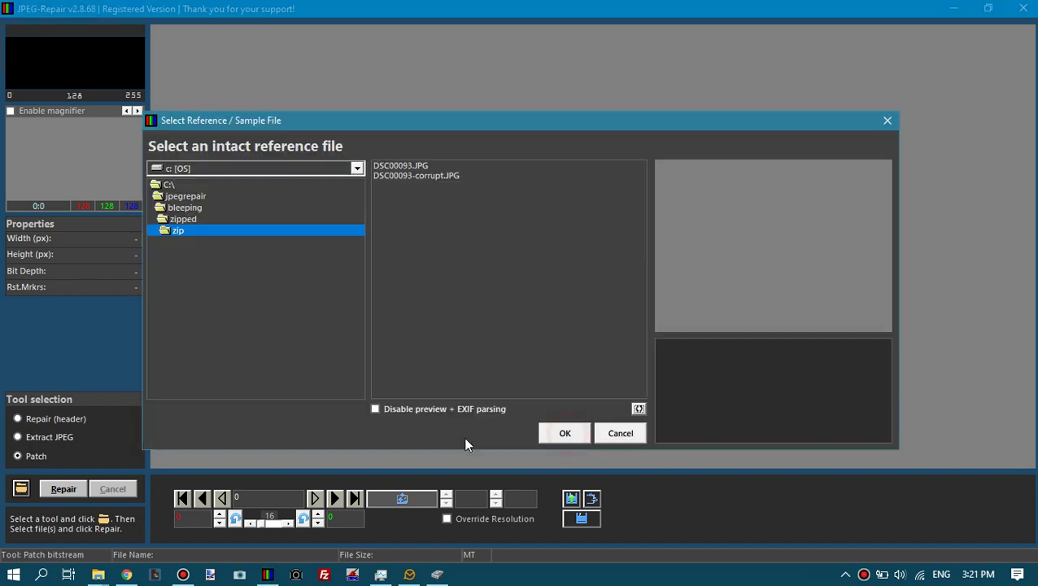
pyautogui.click(413, 167)
# Run the repair, set the patch start to byte 1168, and accept manual red-value entry
pyautogui.click(554, 434)
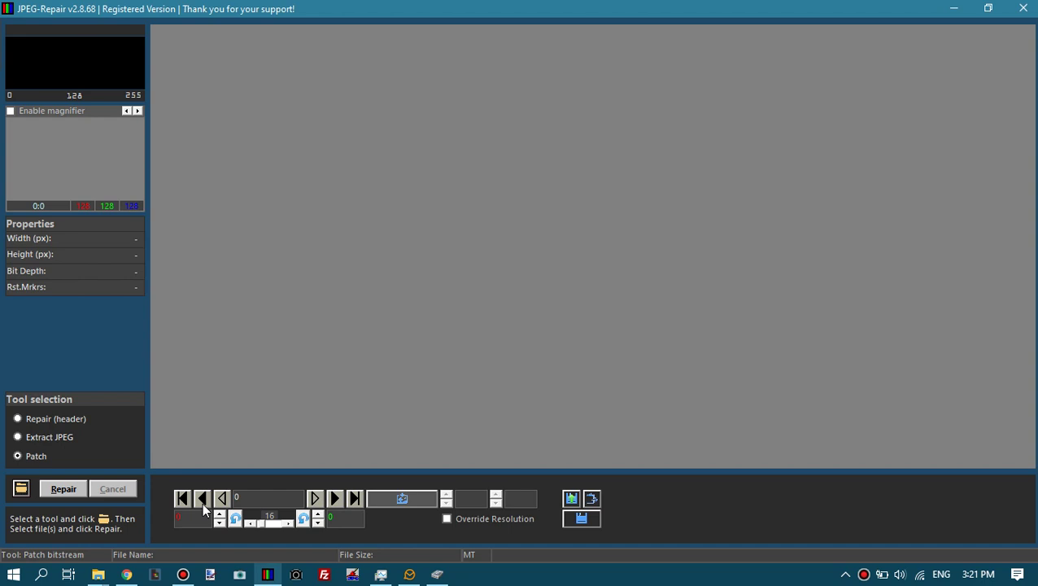
pyautogui.click(53, 488)
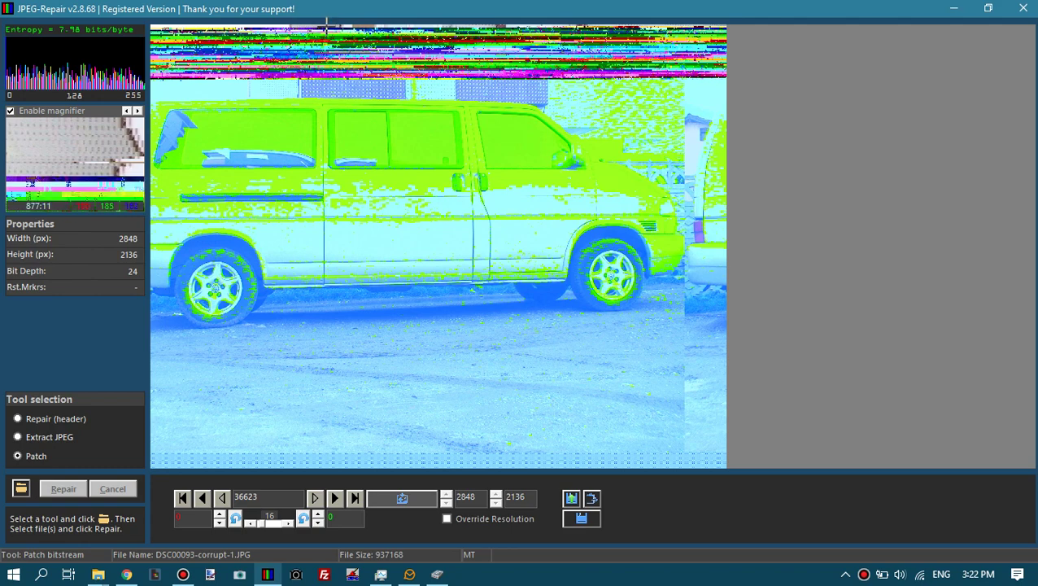
pyautogui.click(326, 24)
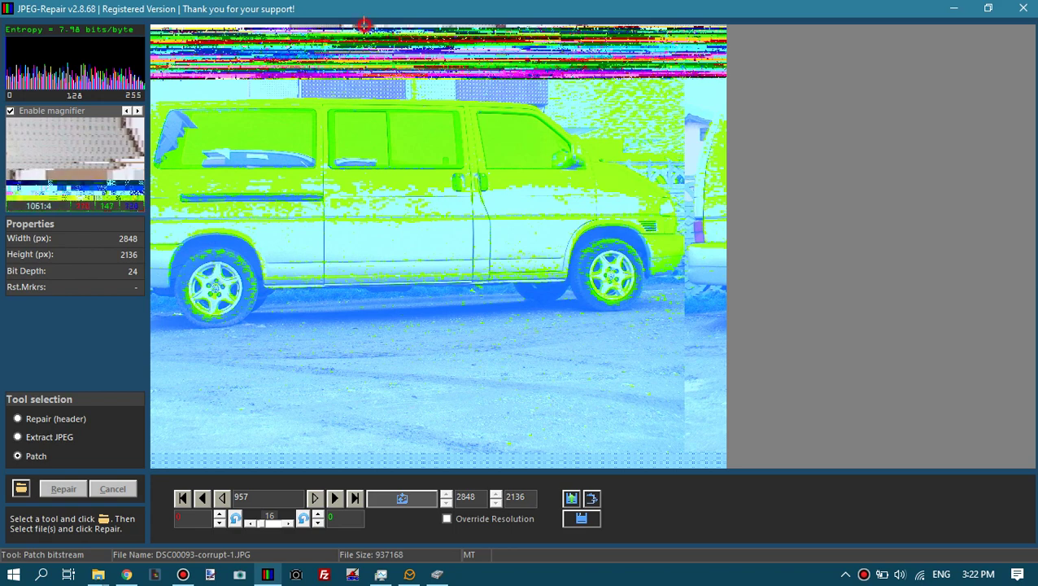
pyautogui.click(363, 27)
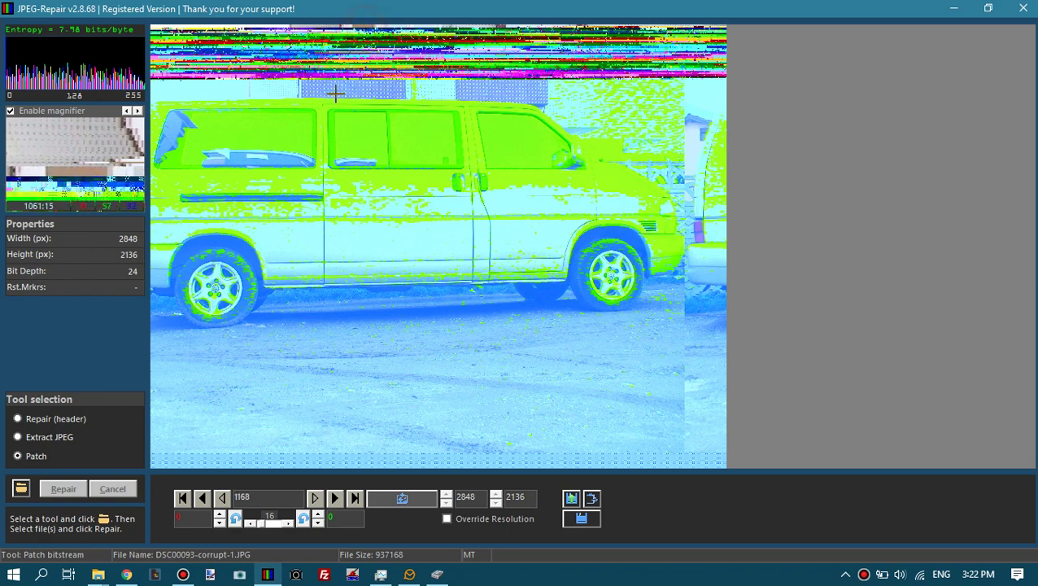
pyautogui.click(196, 525)
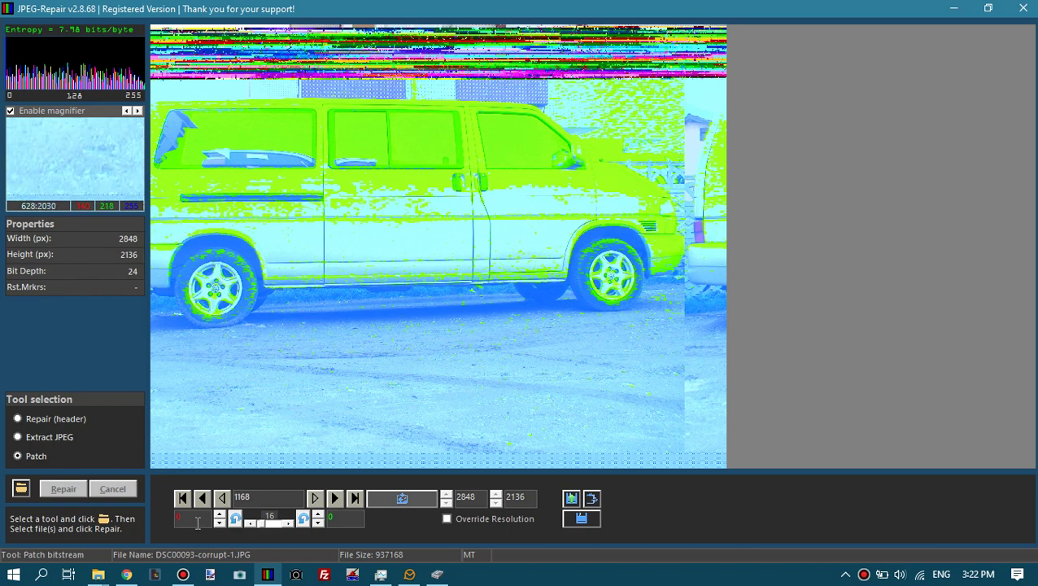
pyautogui.click(561, 338)
pyautogui.write('140000')
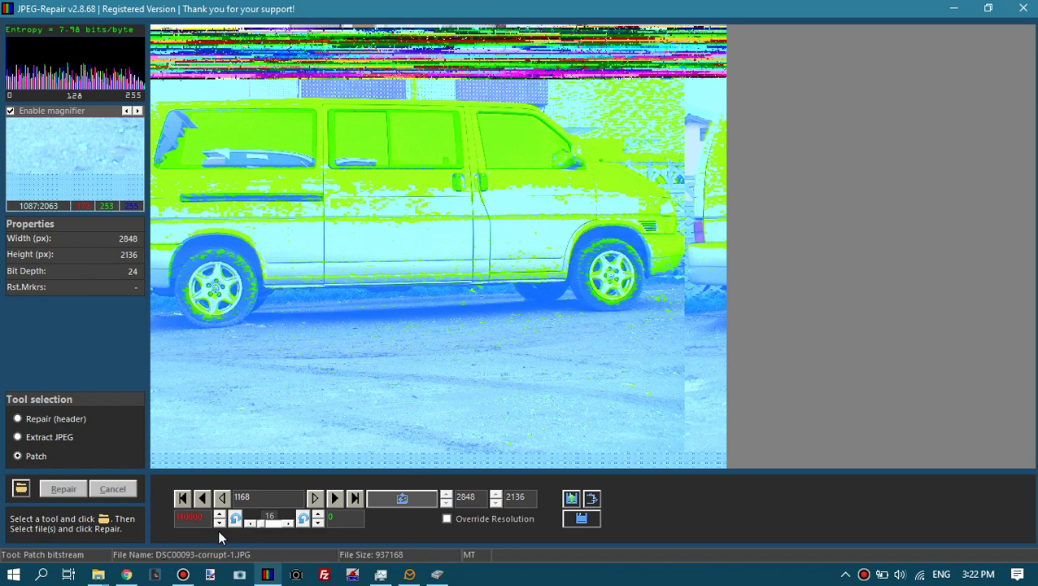
# Apply the patch, reload the saved image past the decoder error, and zoom on the top strip
pyautogui.click(401, 501)
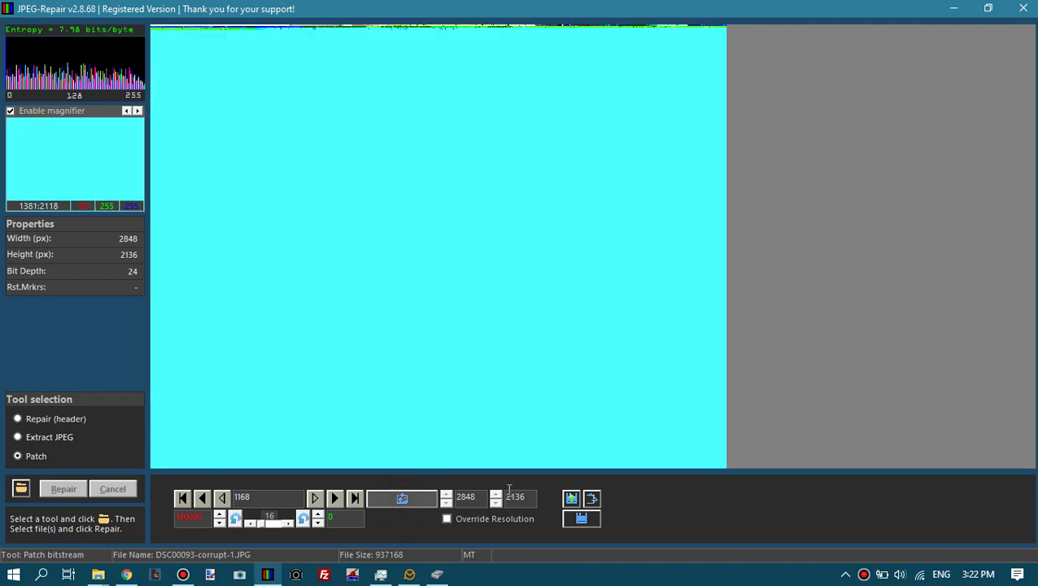
pyautogui.click(571, 499)
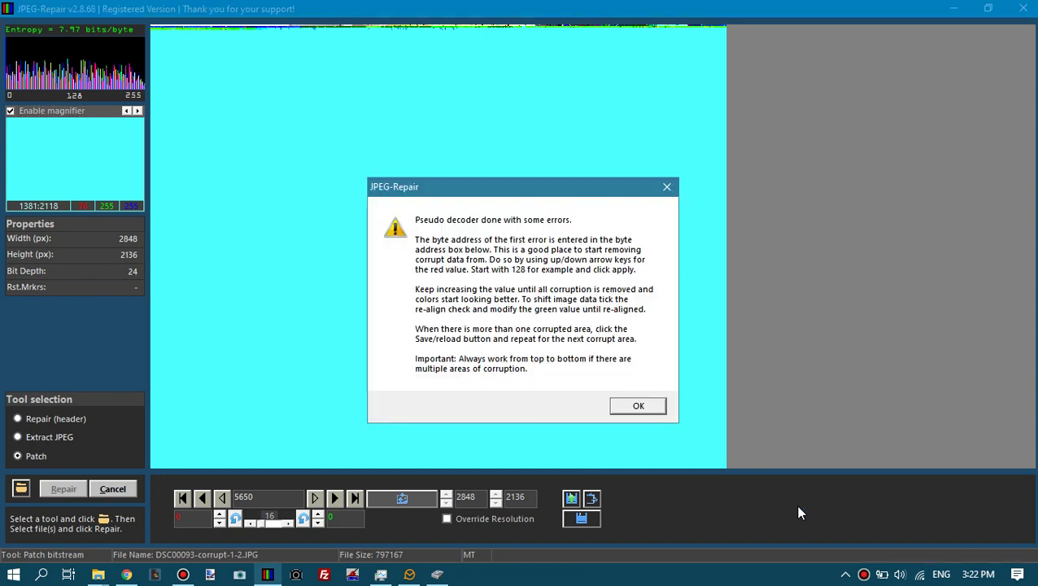
pyautogui.click(628, 400)
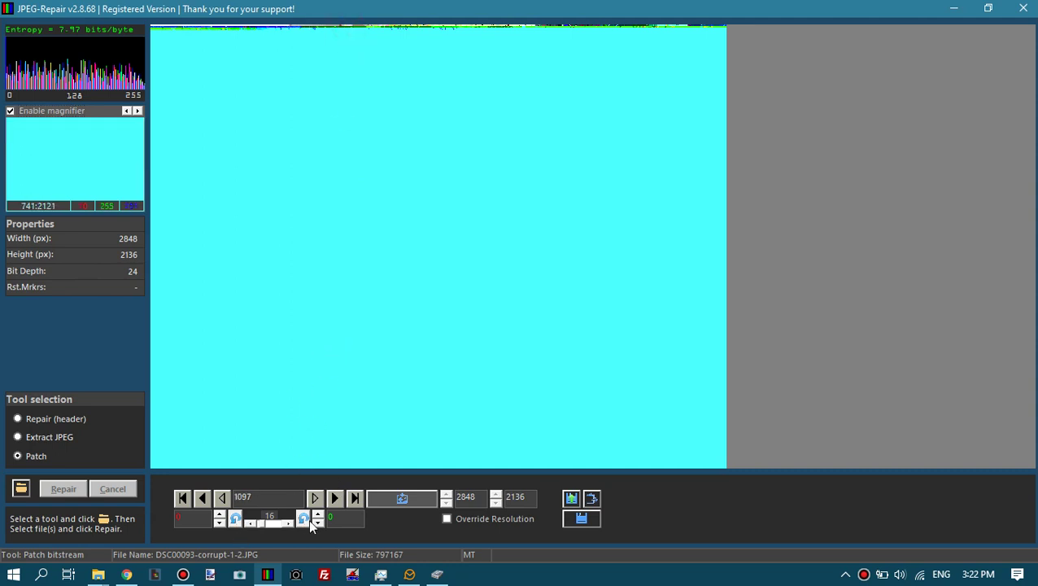
pyautogui.click(405, 43)
# Step the red patch offset upward, refreshing the preview, until the vans reappear
pyautogui.click(220, 515)
pyautogui.click(220, 514)
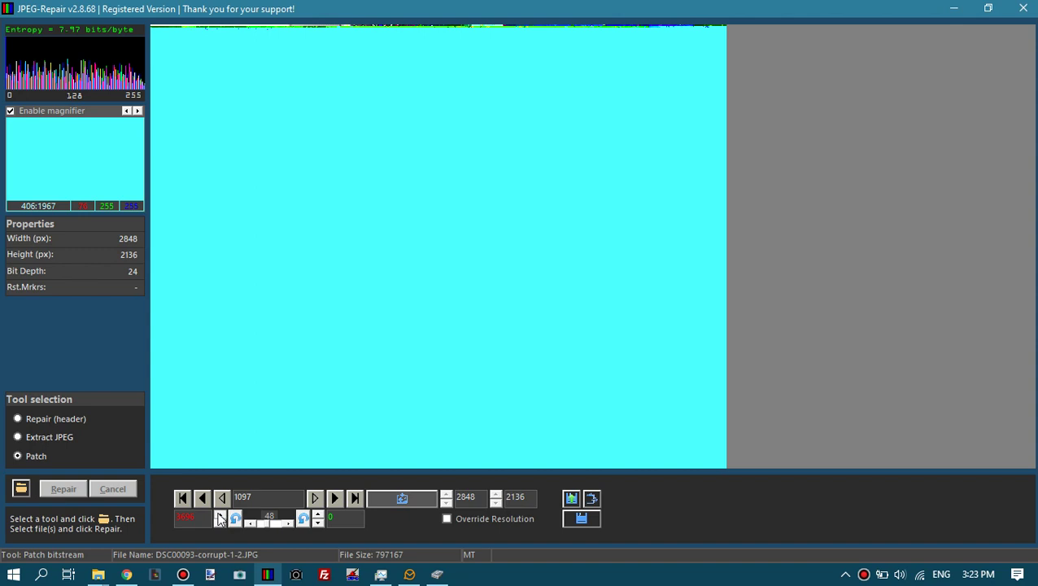
pyautogui.click(219, 516)
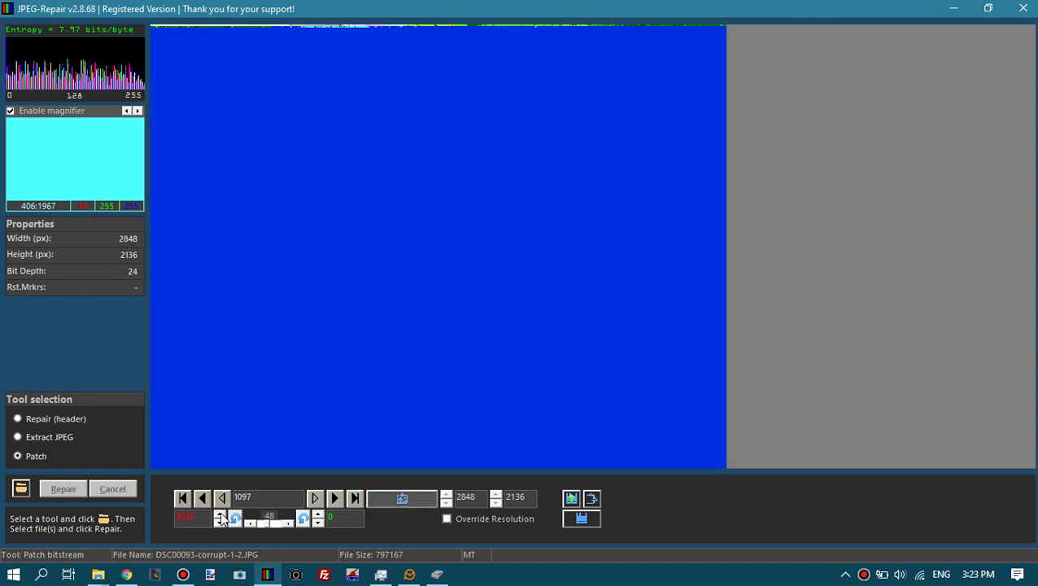
pyautogui.click(219, 516)
pyautogui.click(220, 516)
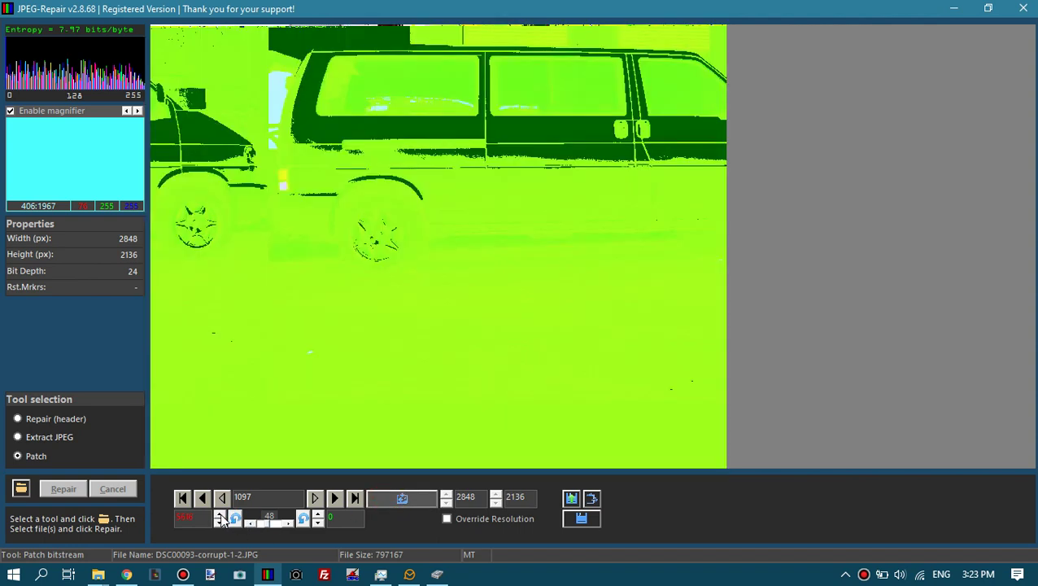
pyautogui.click(220, 516)
pyautogui.click(221, 519)
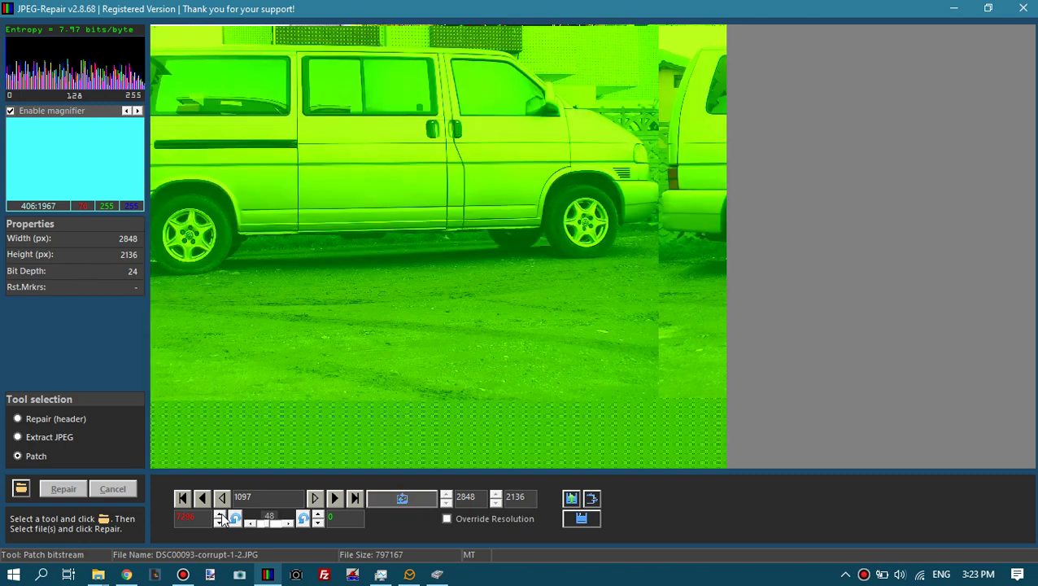
pyautogui.click(221, 519)
pyautogui.click(397, 501)
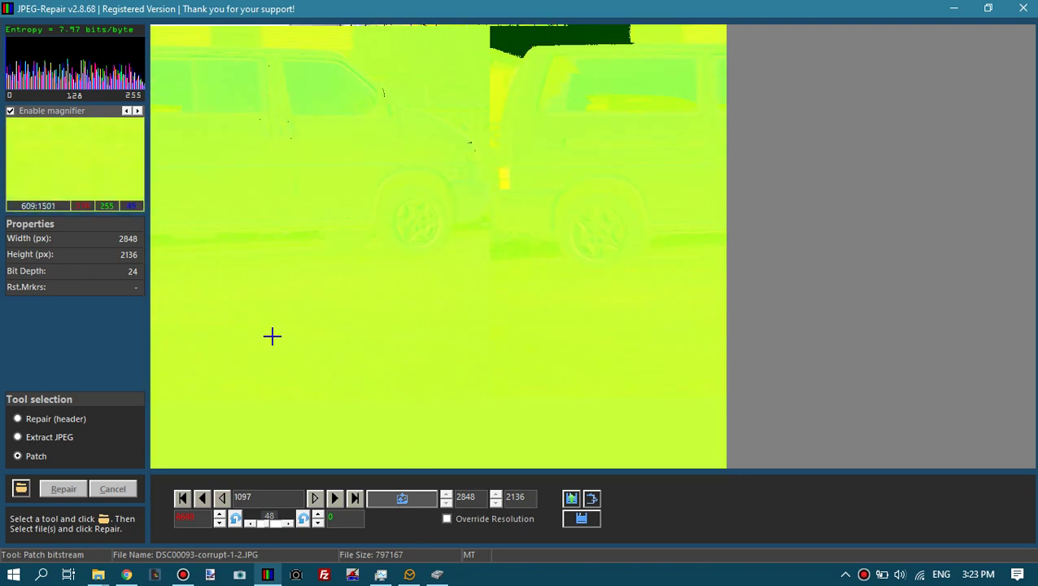
pyautogui.click(220, 514)
pyautogui.click(221, 522)
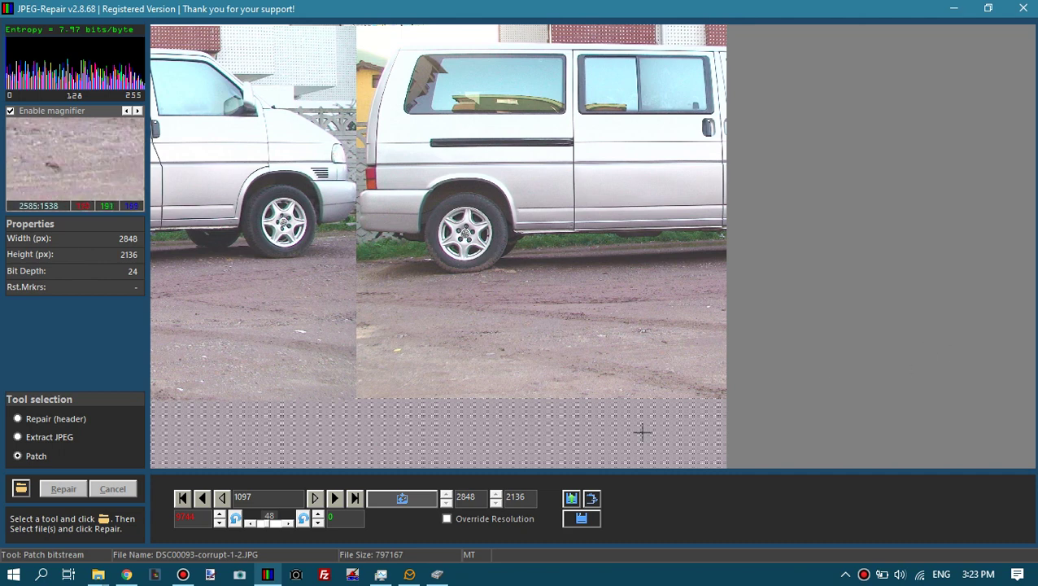
# Raise the green shift value to 5568, refreshing the preview, until the van's halves align
pyautogui.click(318, 514)
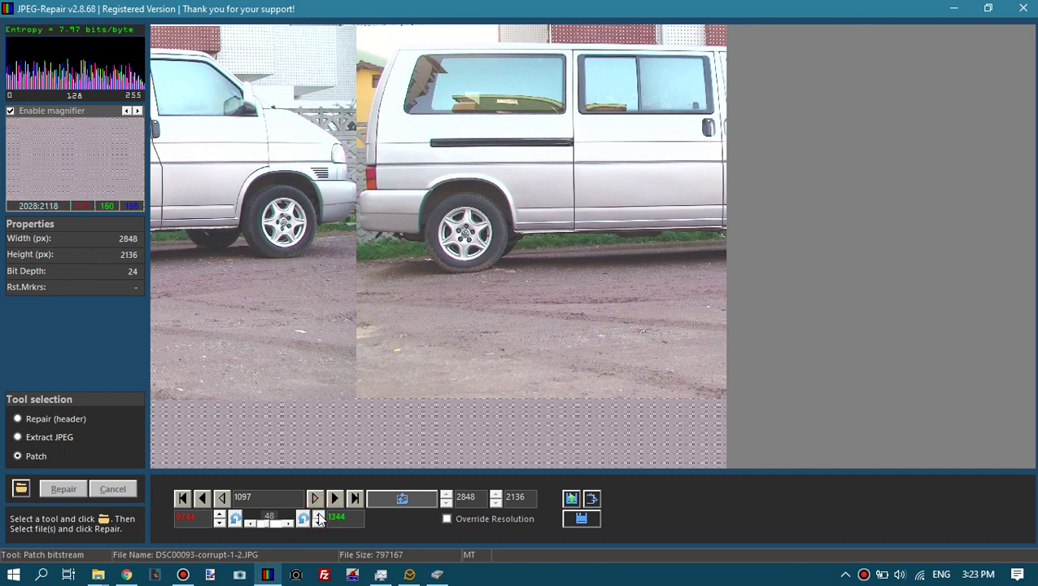
pyautogui.click(318, 514)
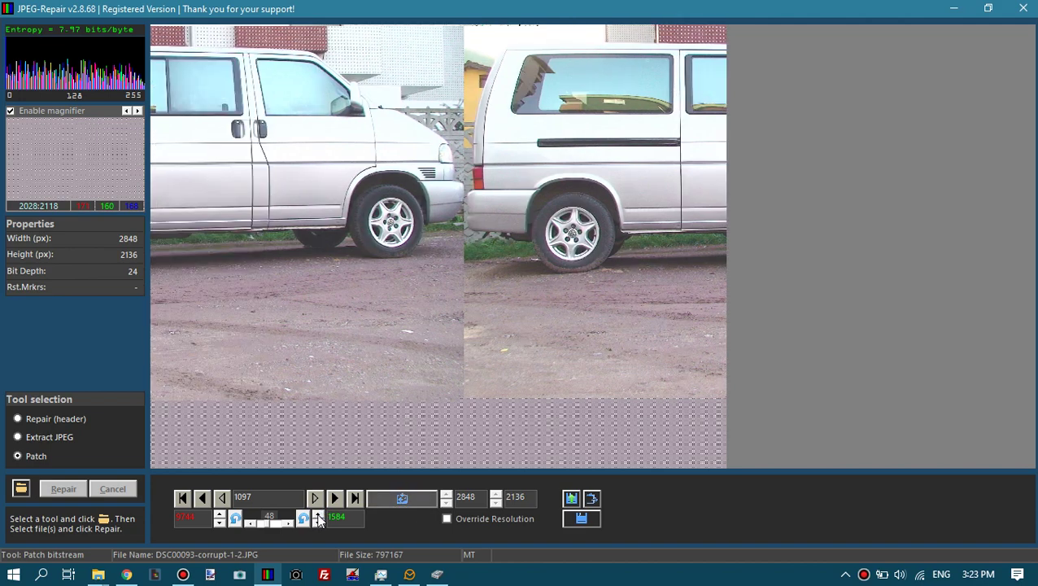
pyautogui.click(318, 515)
pyautogui.click(318, 516)
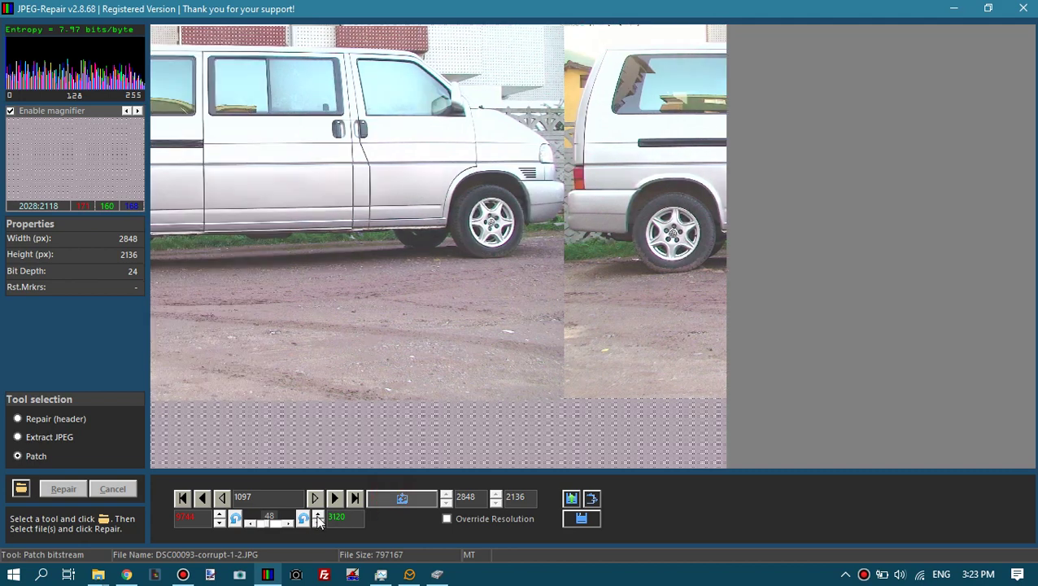
pyautogui.click(318, 516)
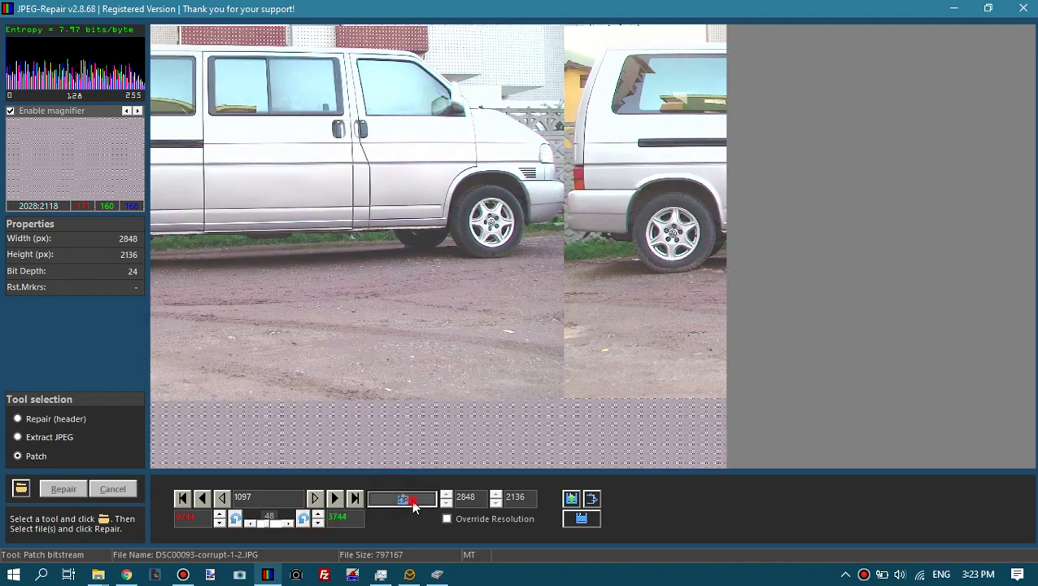
pyautogui.click(319, 522)
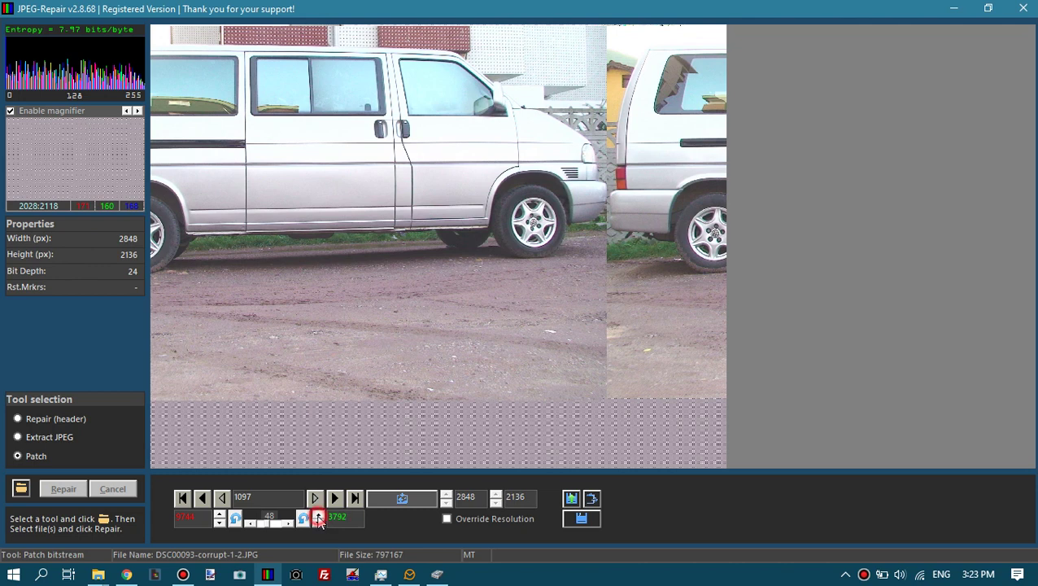
pyautogui.click(319, 522)
pyautogui.click(402, 498)
pyautogui.click(318, 522)
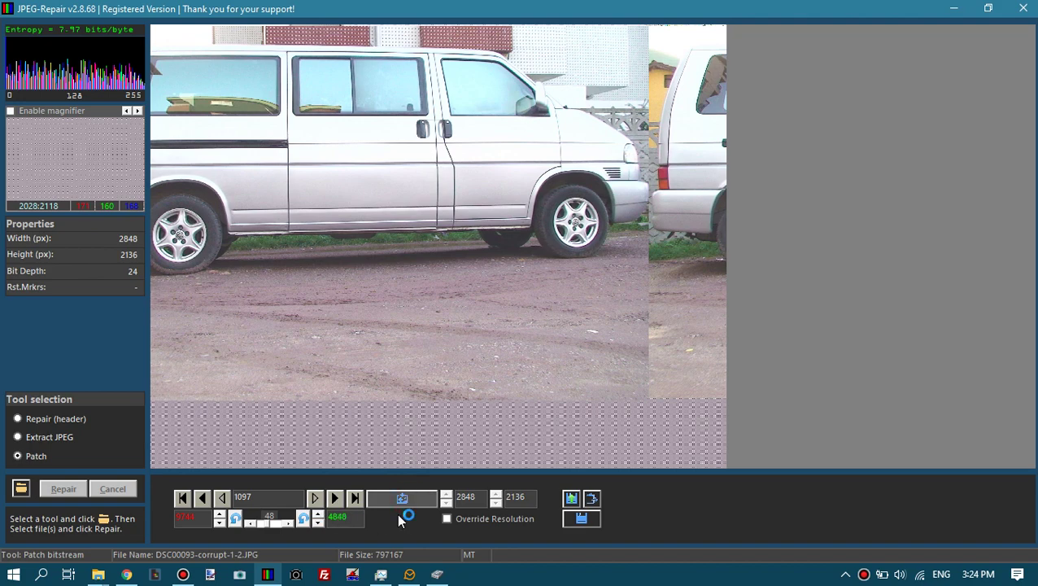
pyautogui.click(319, 523)
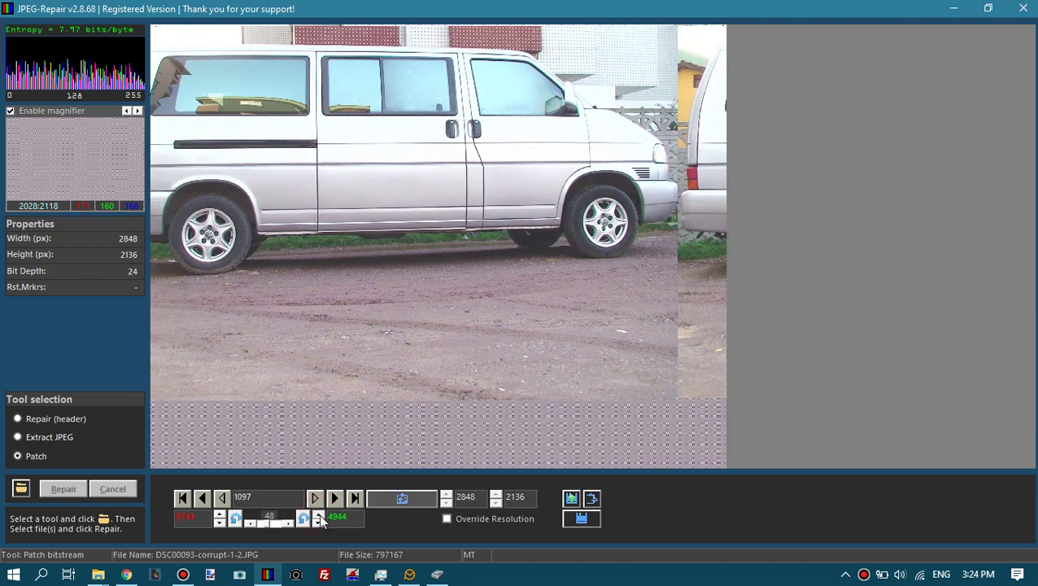
pyautogui.click(319, 513)
pyautogui.click(399, 505)
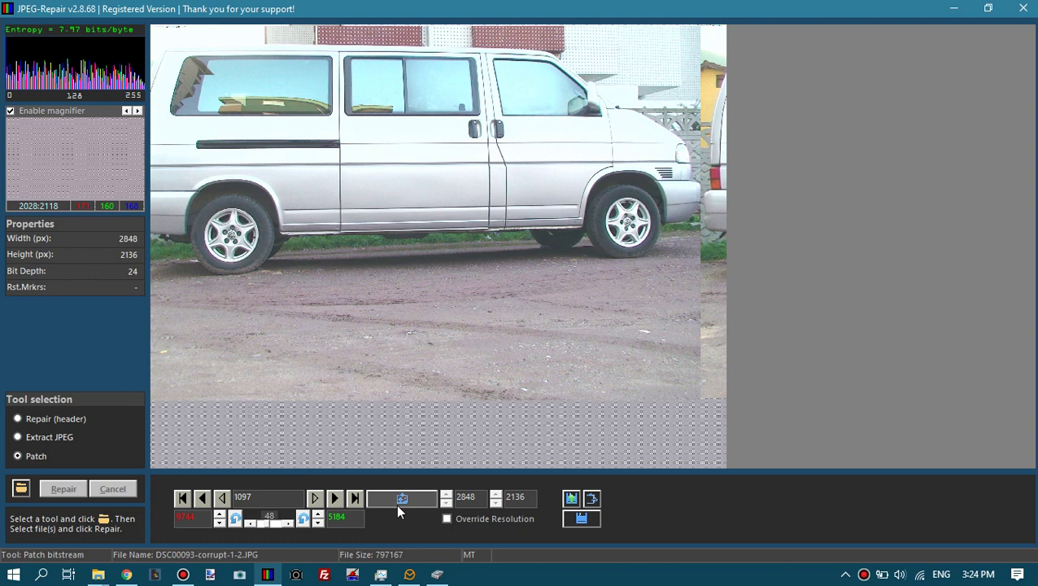
pyautogui.click(319, 522)
pyautogui.click(319, 521)
pyautogui.click(401, 498)
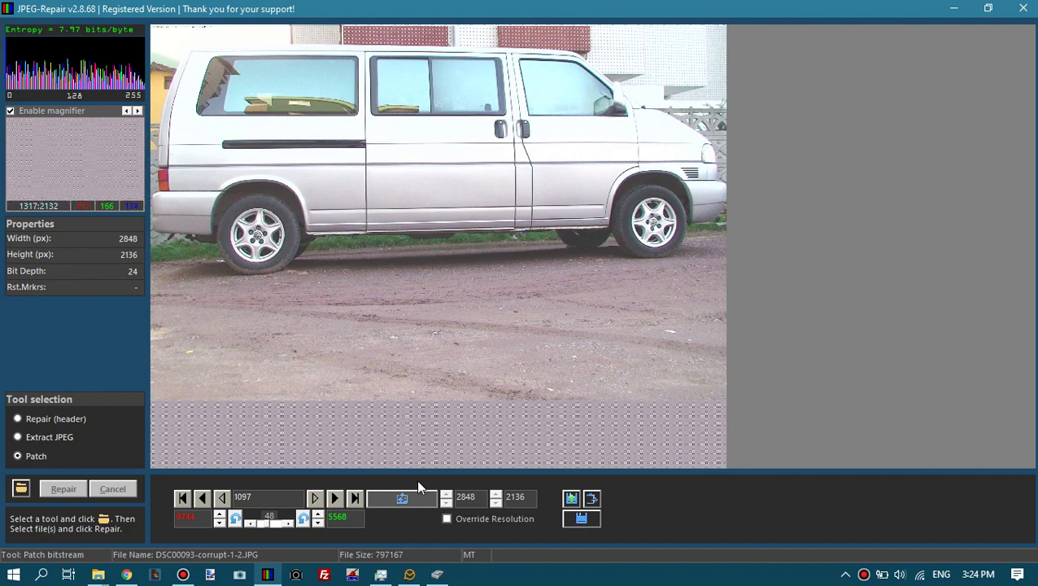
# Enable Override Resolution and step the image height down to 1832, refreshing the preview
pyautogui.click(448, 519)
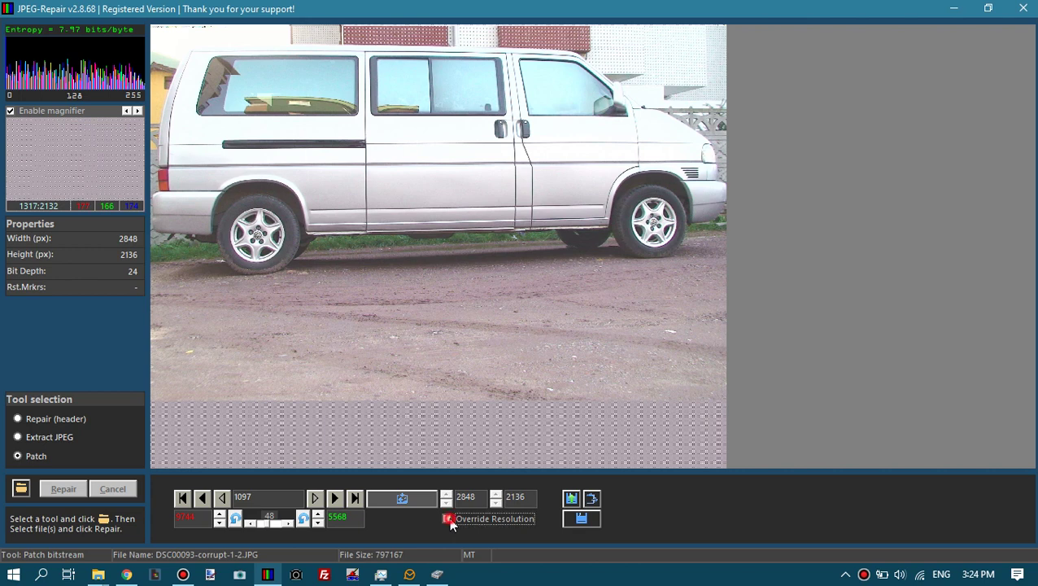
pyautogui.click(497, 504)
pyautogui.click(496, 503)
pyautogui.click(496, 504)
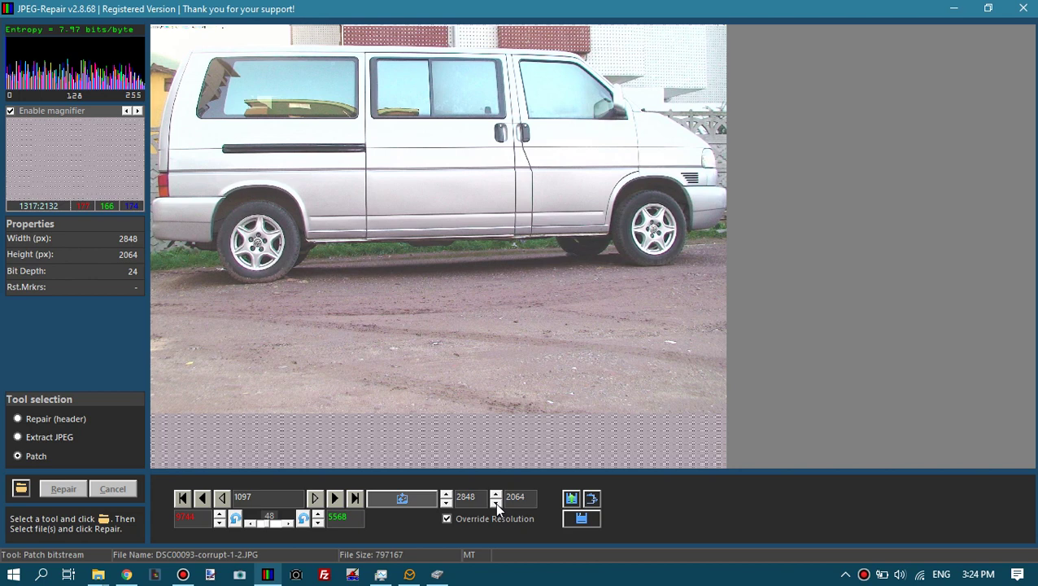
pyautogui.click(496, 503)
pyautogui.click(496, 504)
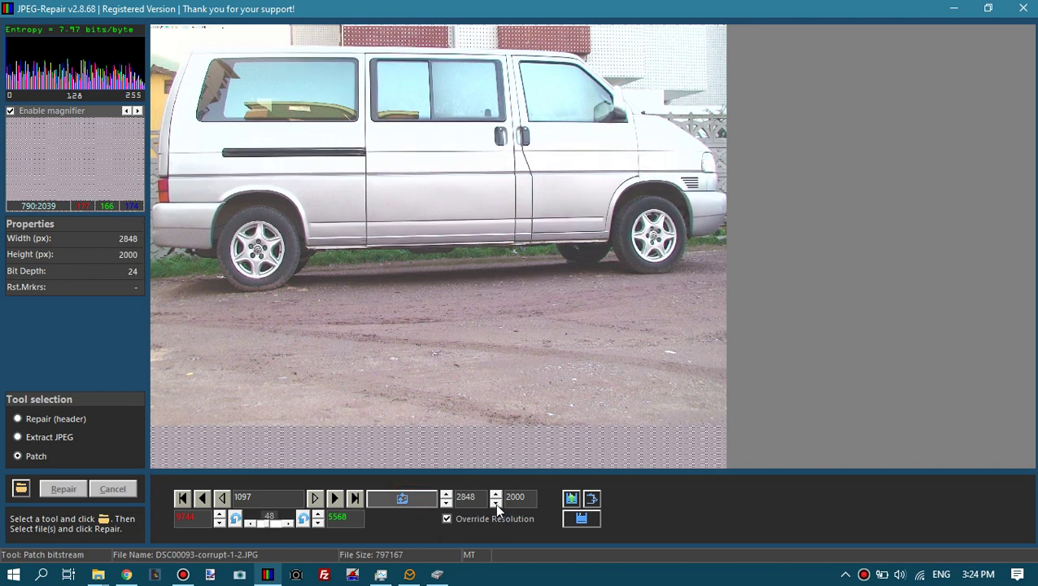
pyautogui.click(496, 503)
pyautogui.click(496, 503)
pyautogui.click(496, 504)
pyautogui.click(496, 503)
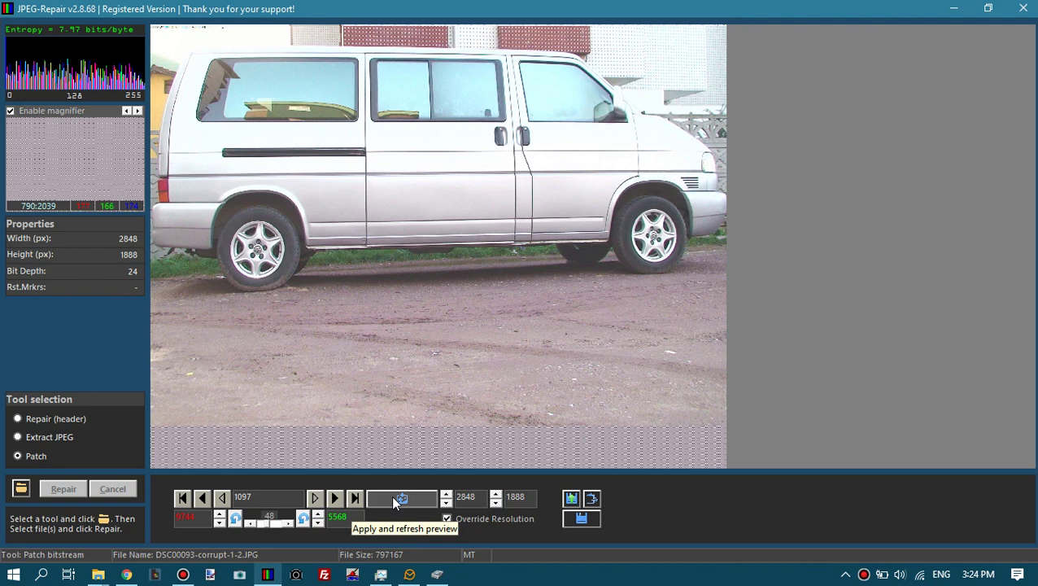
pyautogui.click(394, 501)
pyautogui.click(496, 504)
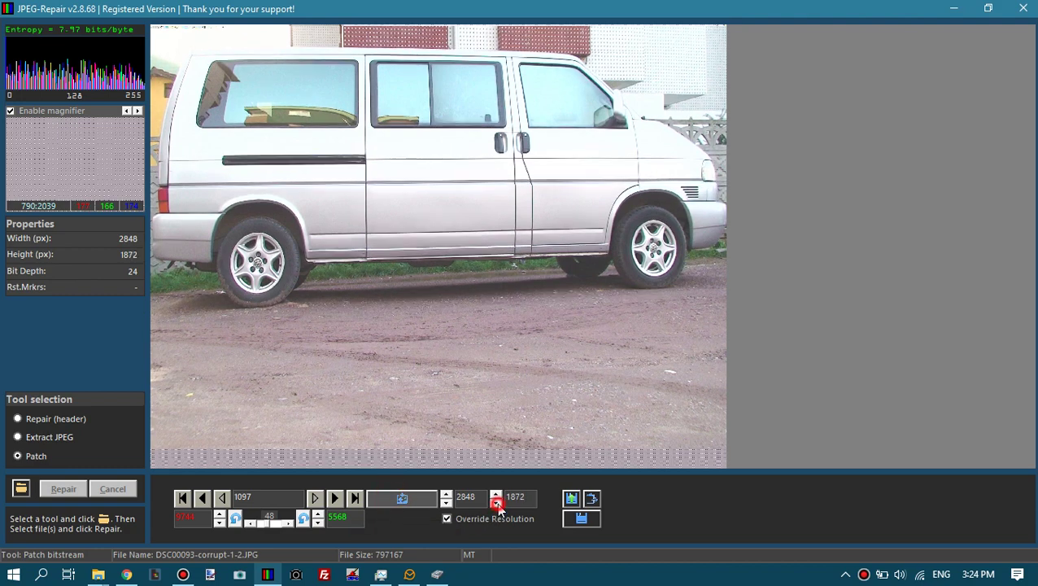
pyautogui.click(496, 504)
pyautogui.click(402, 498)
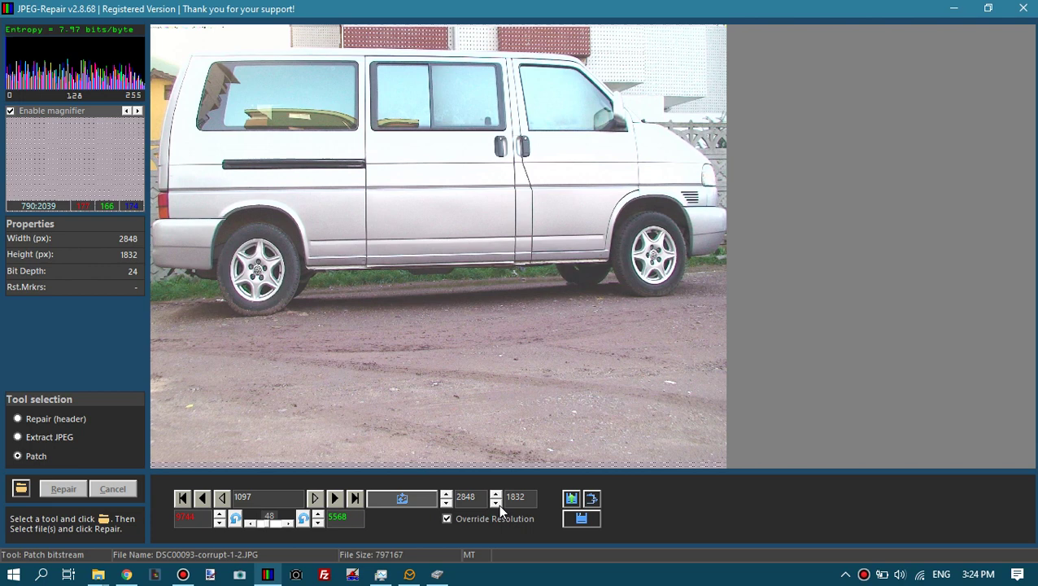
# Settle the height at 1808 after trying 1816, and copy the repaired image
pyautogui.click(496, 502)
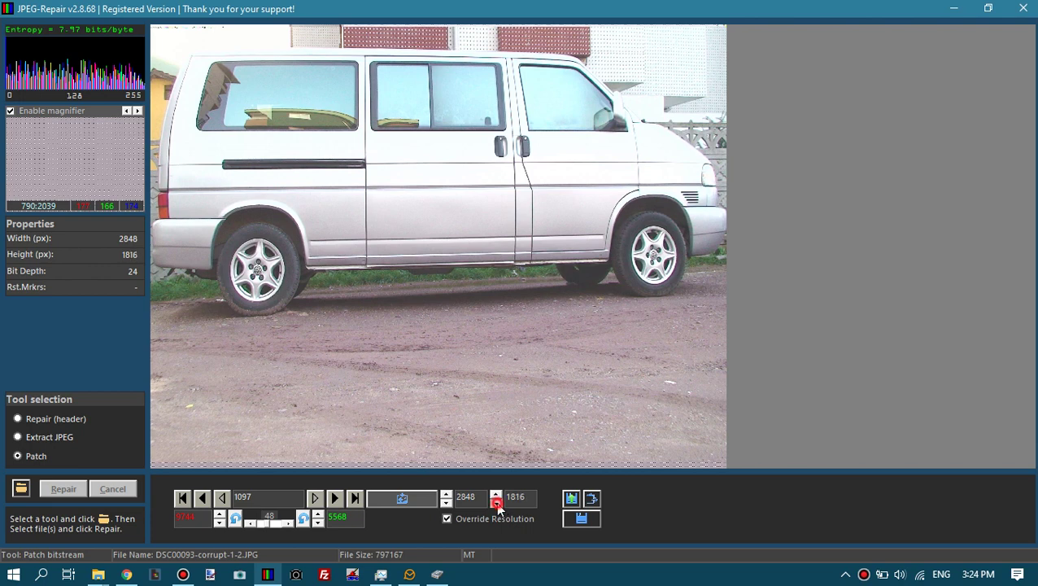
pyautogui.click(404, 501)
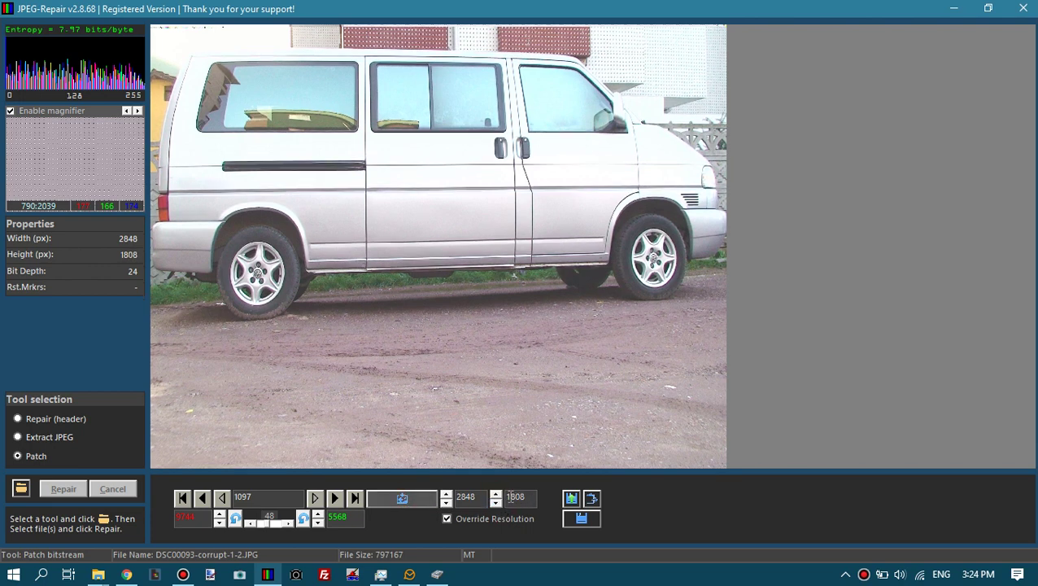
pyautogui.click(496, 494)
pyautogui.click(403, 501)
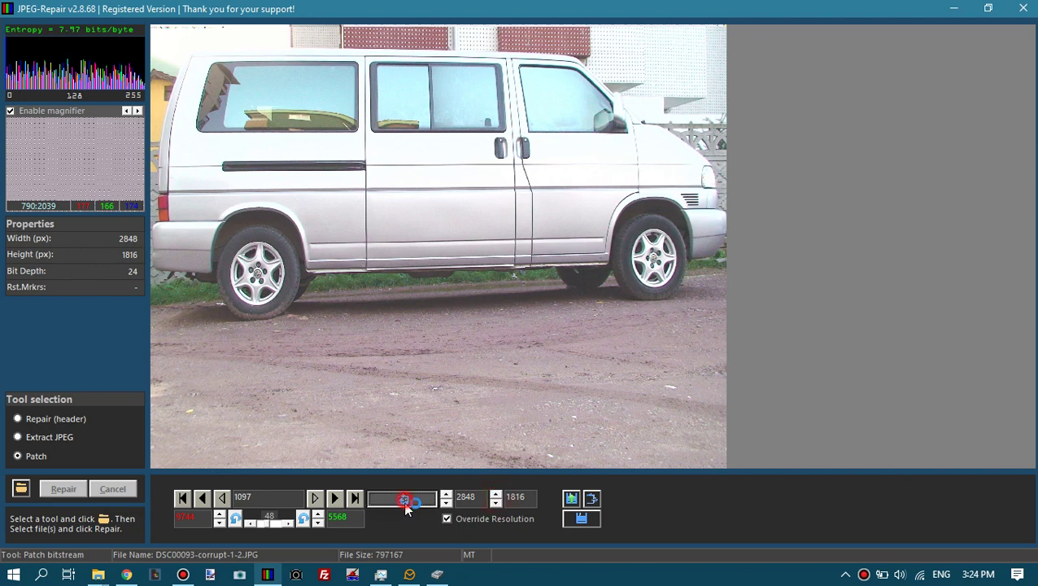
pyautogui.click(496, 502)
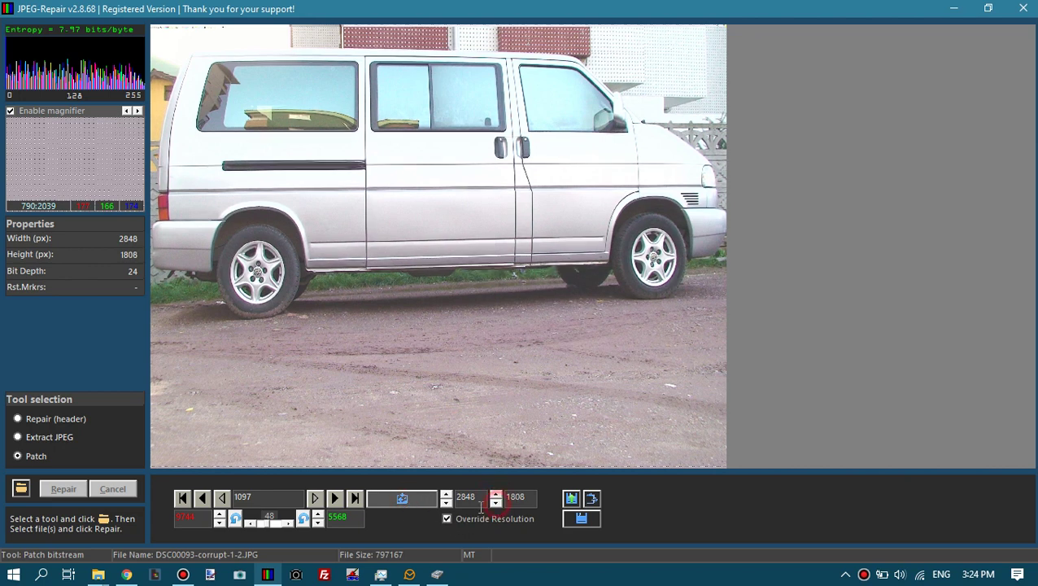
pyautogui.click(403, 501)
pyautogui.click(593, 500)
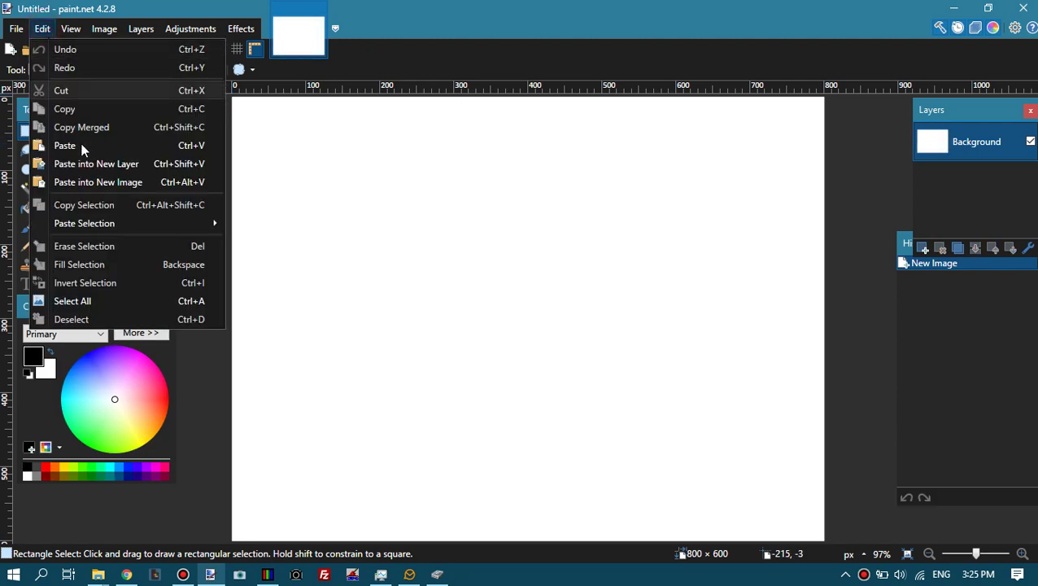
# Use Edit > Paste into New Image to create the 2848 × 1808 van photo
pyautogui.click(96, 183)
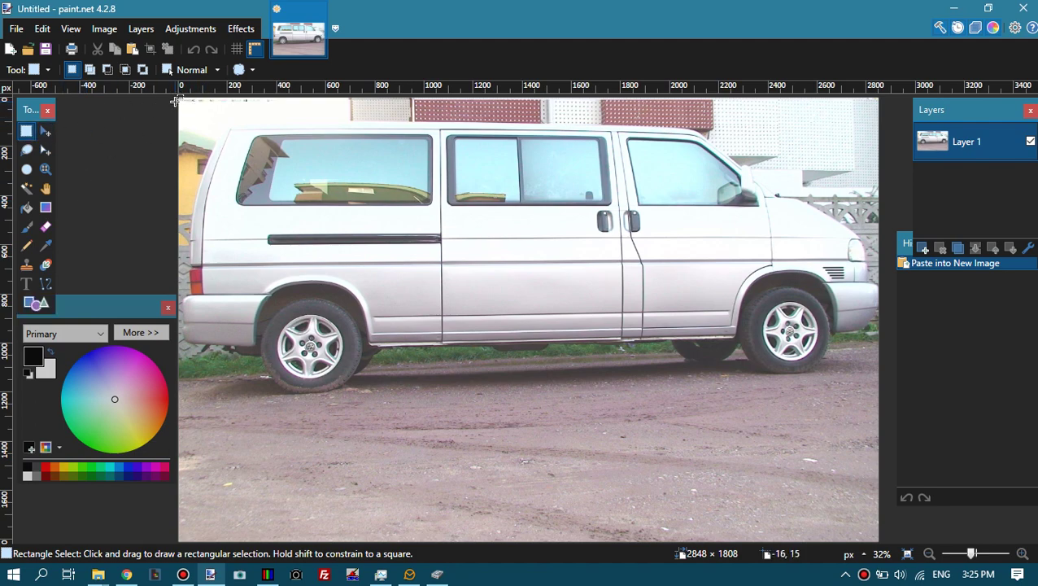
# Crop the photo to 2848 × 1793, dropping the top strip, and apply Auto-Level
pyautogui.moveTo(179, 102); pyautogui.dragTo(893, 583)
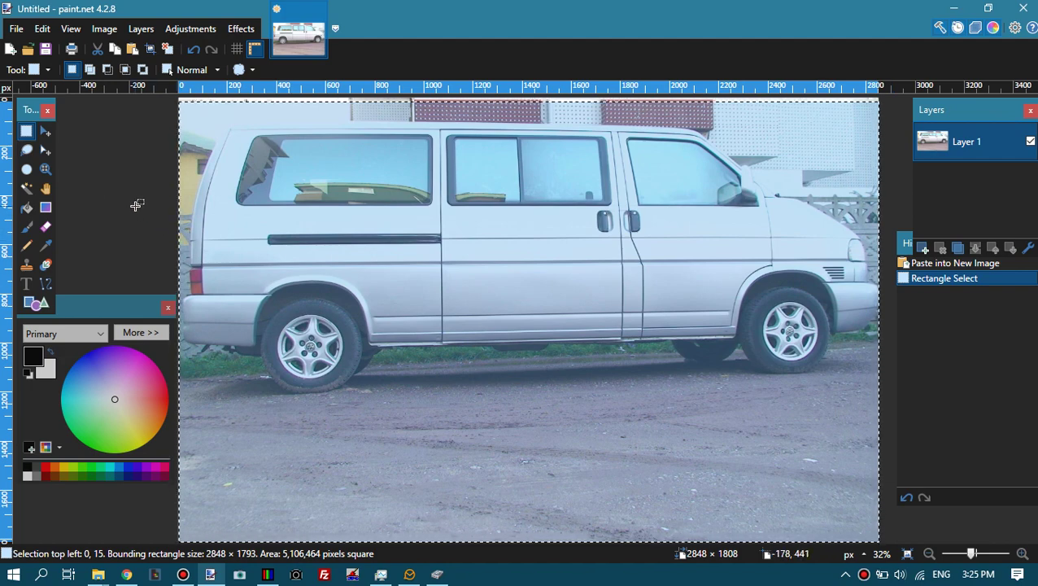
pyautogui.click(104, 29)
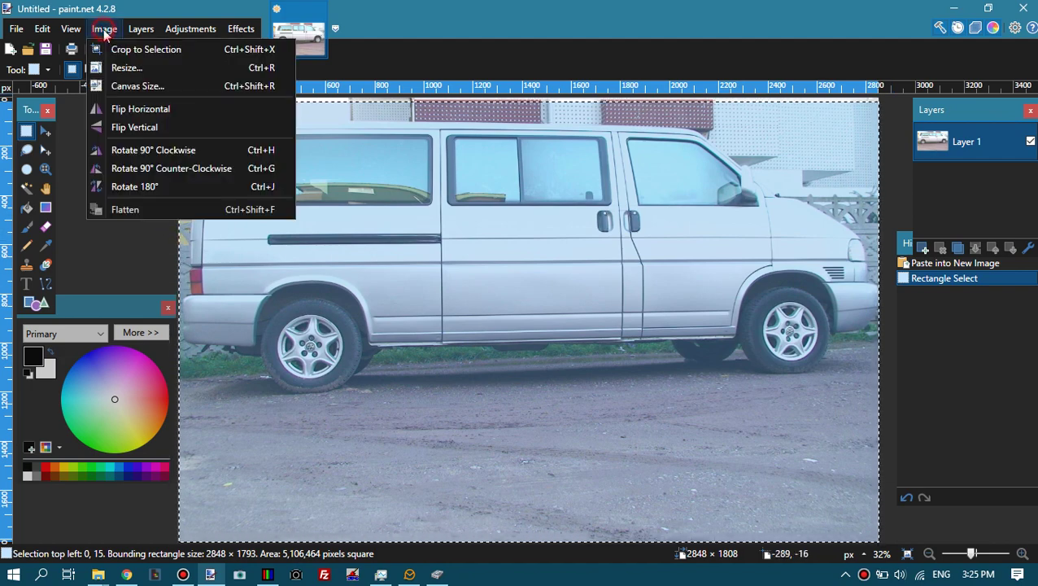
pyautogui.click(117, 50)
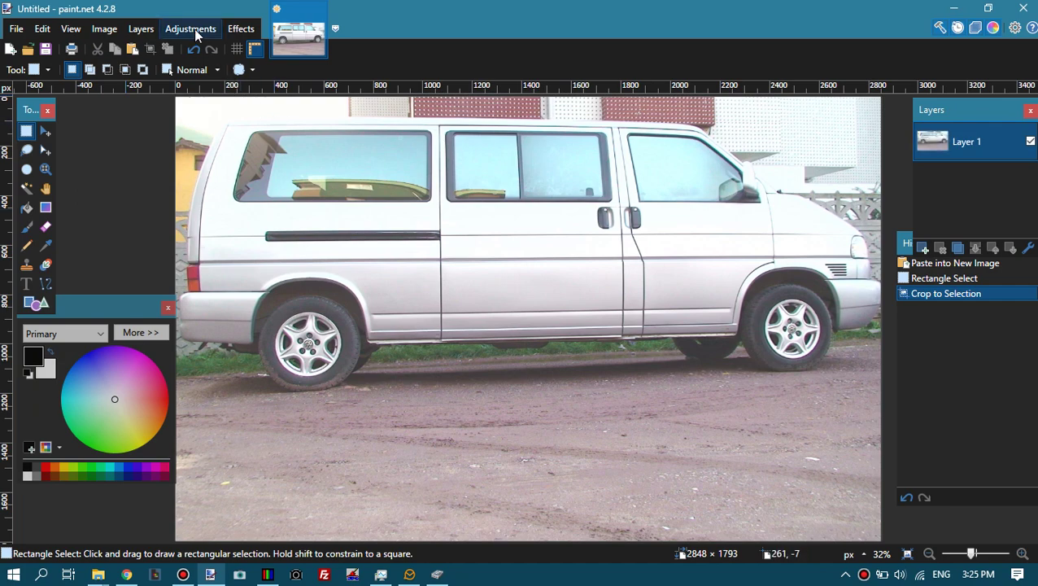
pyautogui.click(193, 29)
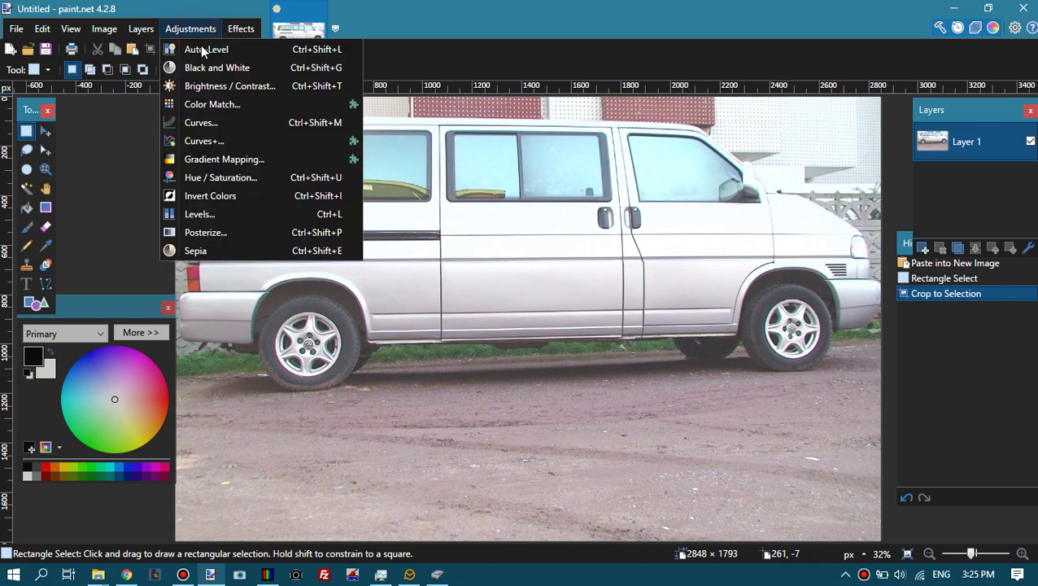